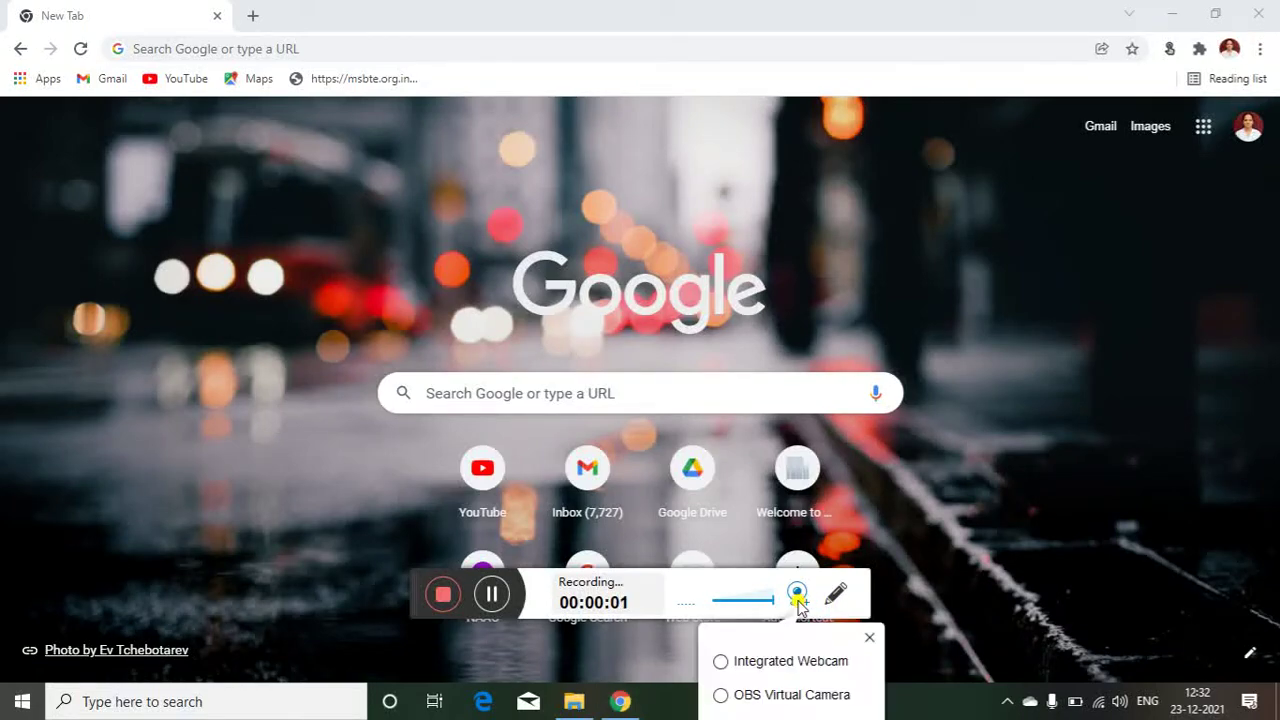
# Search Google for 'msbte'
pyautogui.click(720, 662)
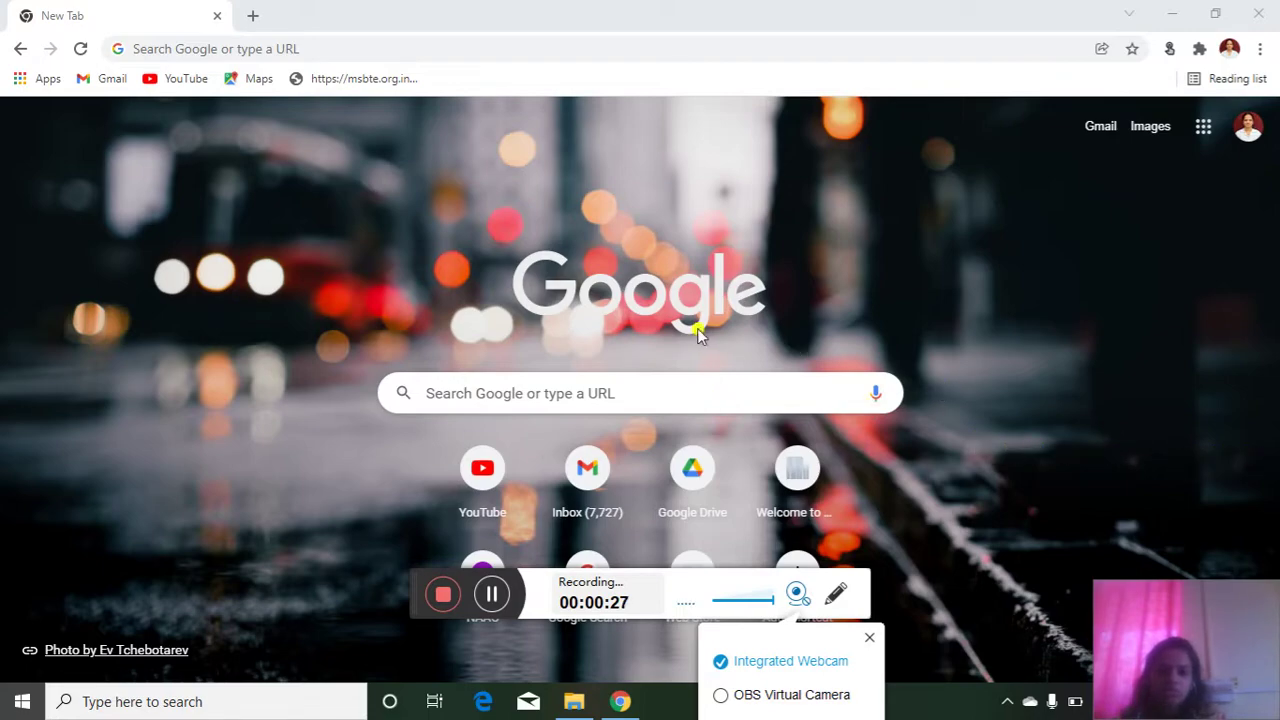
pyautogui.click(540, 390)
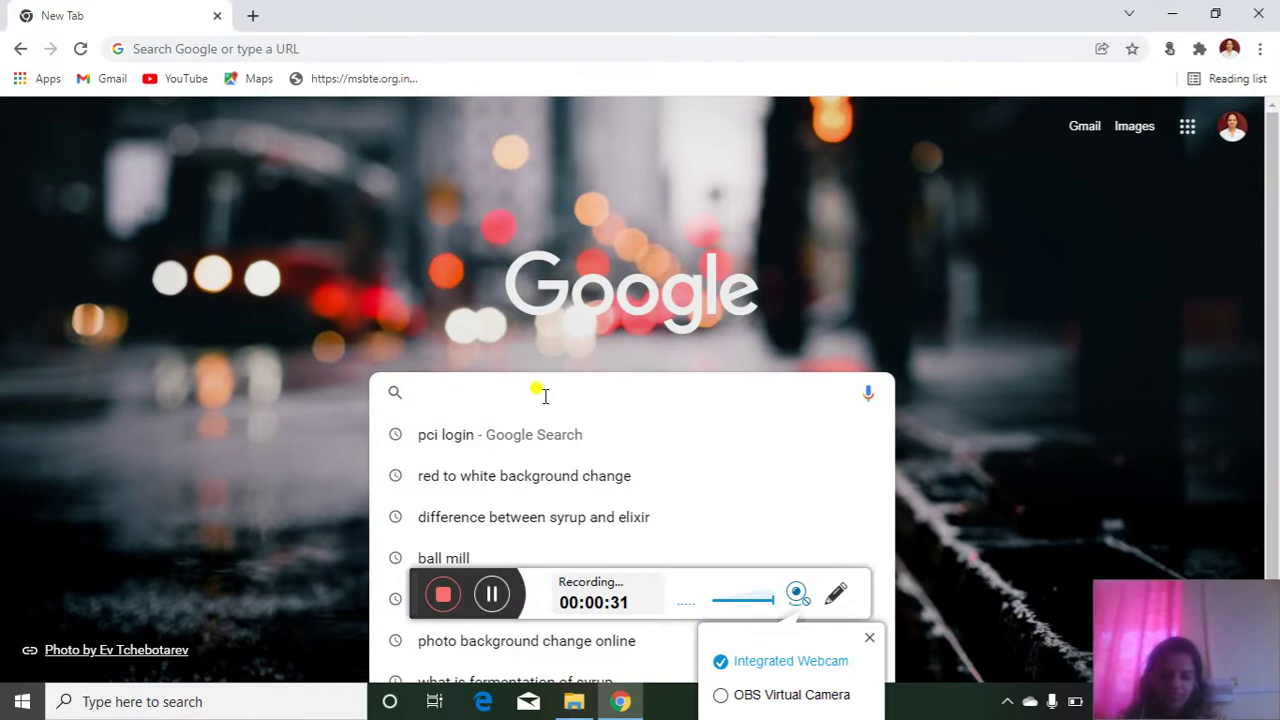
pyautogui.write('msbte')
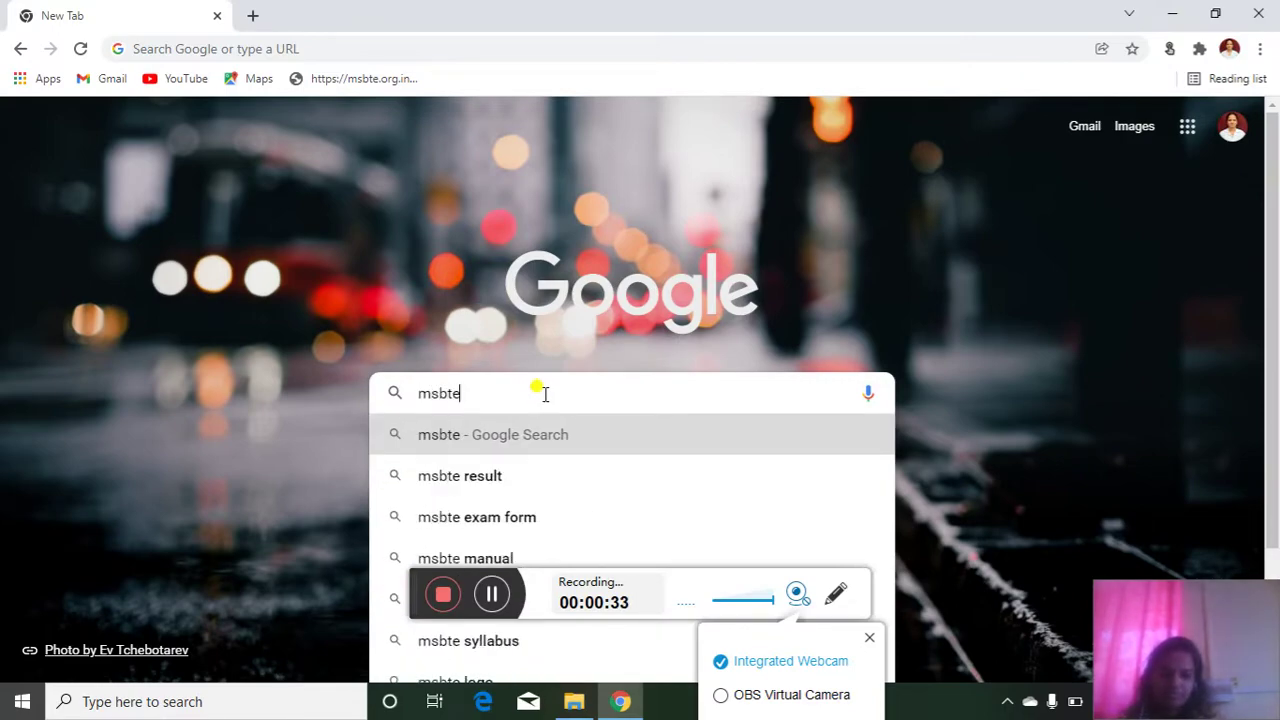
pyautogui.press('Return')
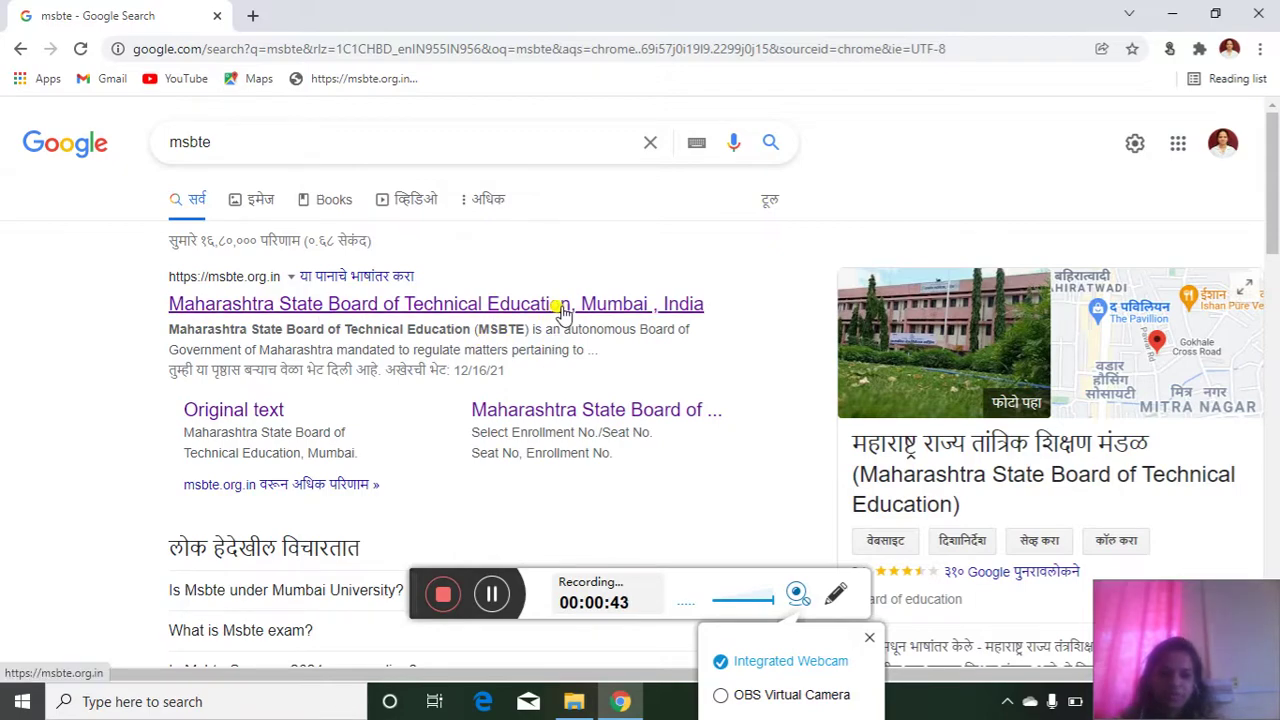
# Open msbte.org.in from the results and go to Examination > Model Answer Search
pyautogui.click(565, 312)
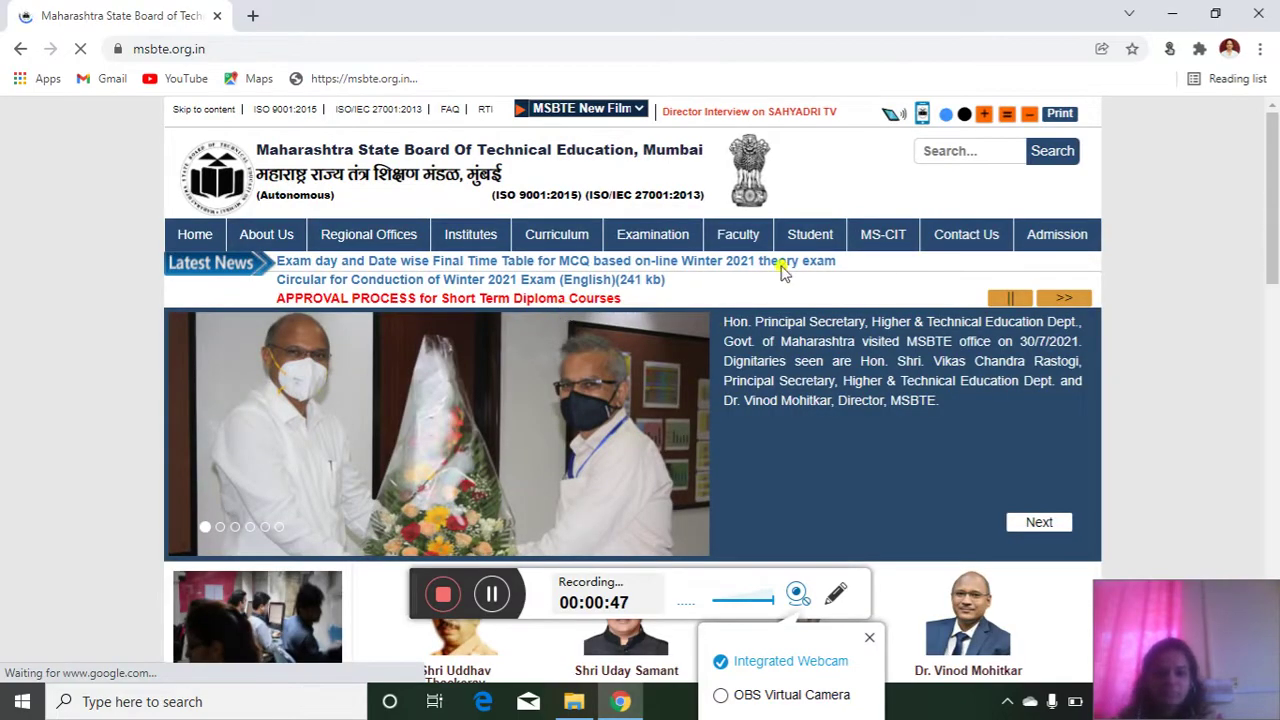
pyautogui.moveTo(722, 242)
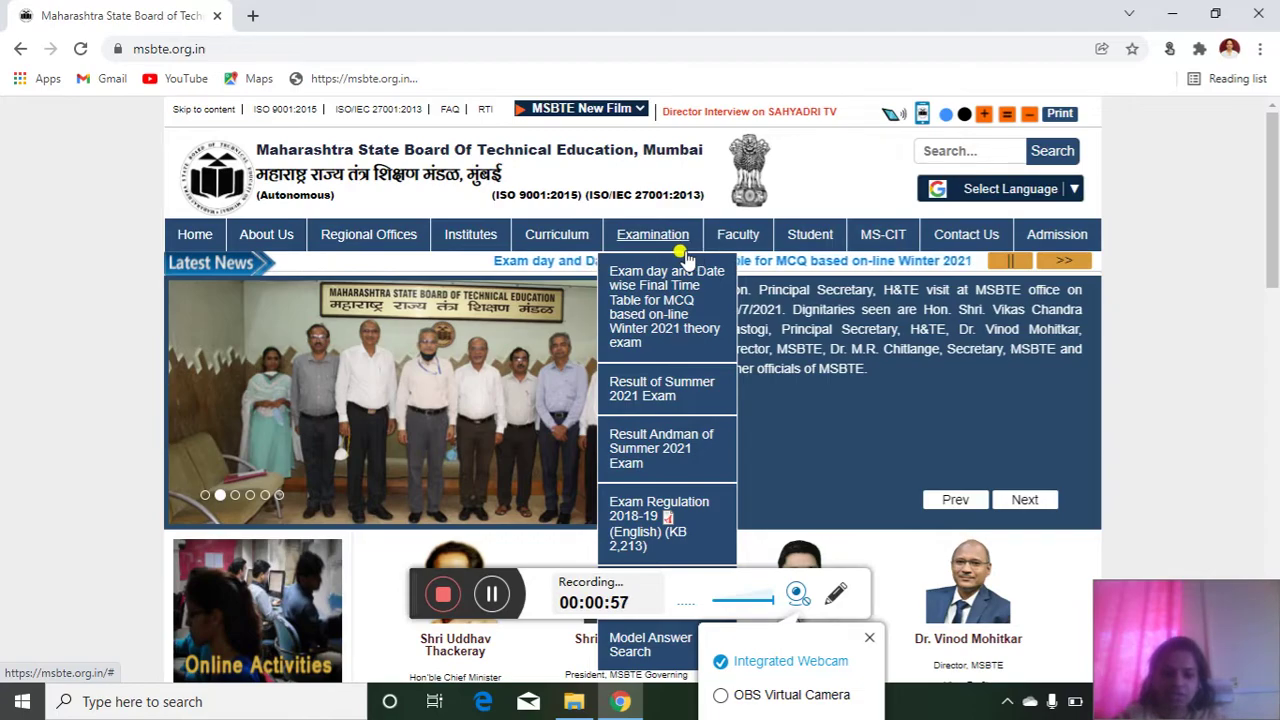
pyautogui.scroll(-2, 658, 247)
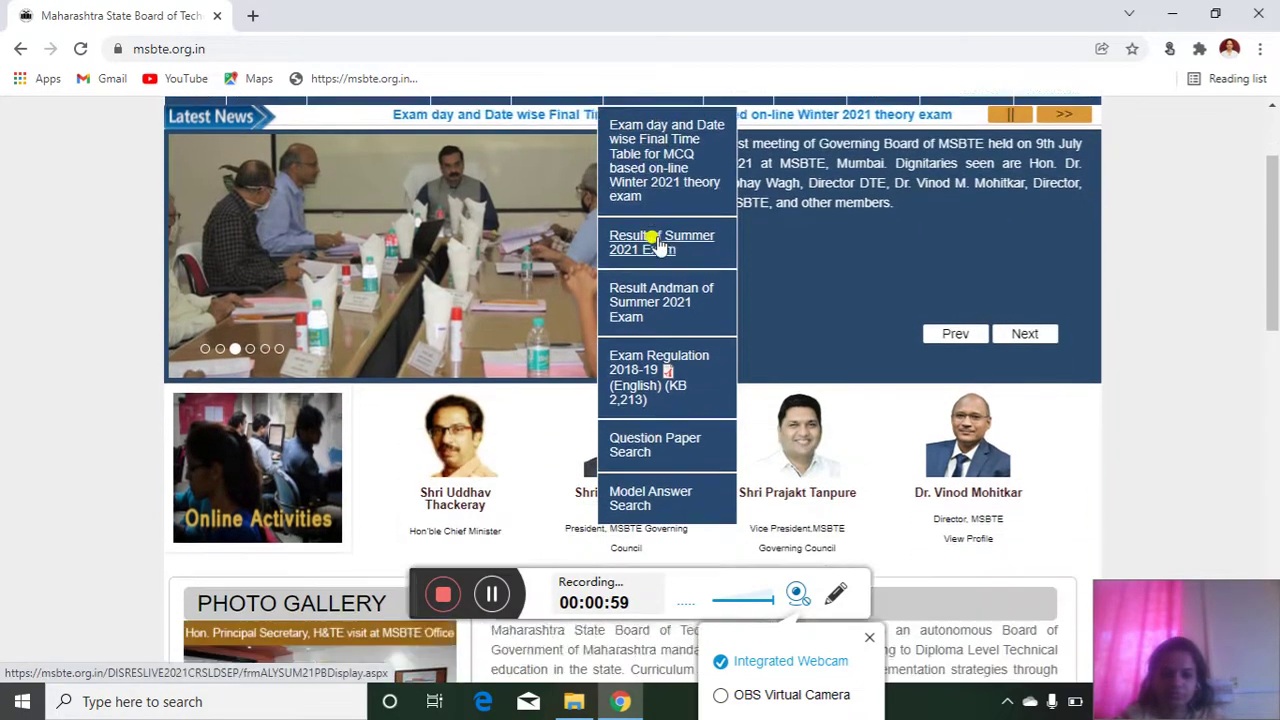
pyautogui.scroll(-1, 658, 245)
pyautogui.scroll(2, 652, 243)
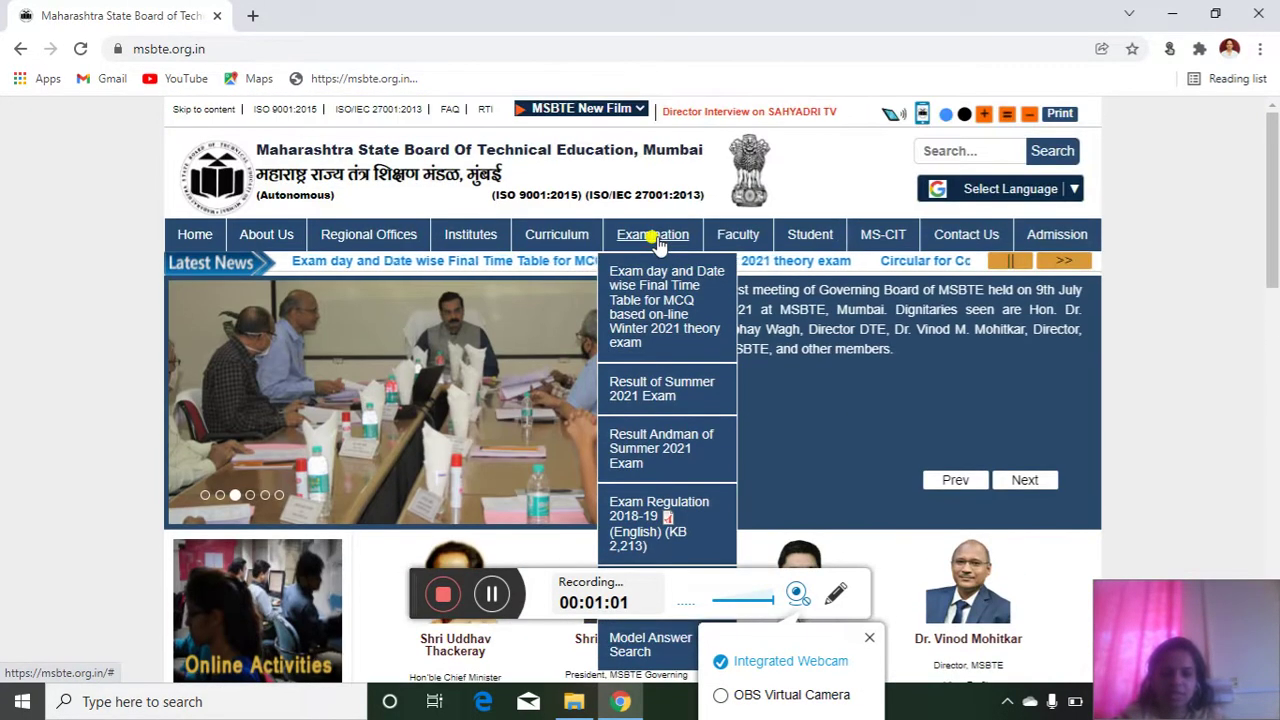
pyautogui.scroll(-1, 658, 247)
pyautogui.scroll(-1, 658, 247)
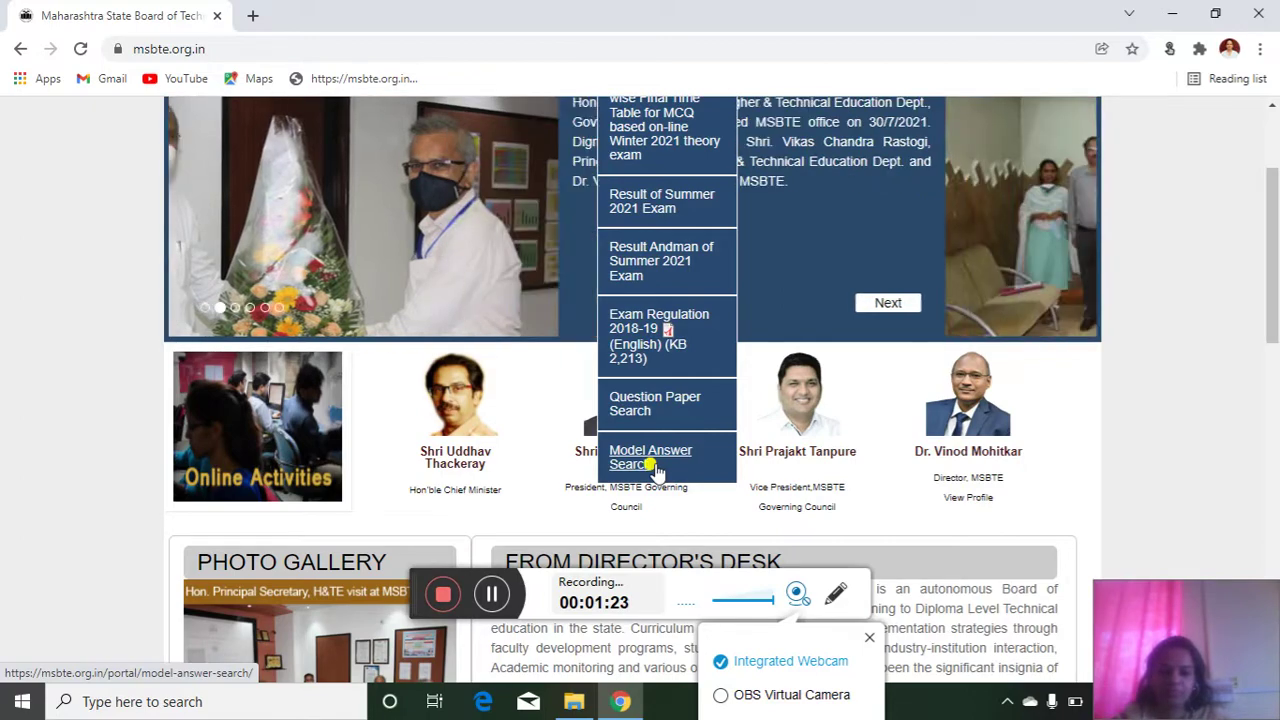
pyautogui.click(640, 462)
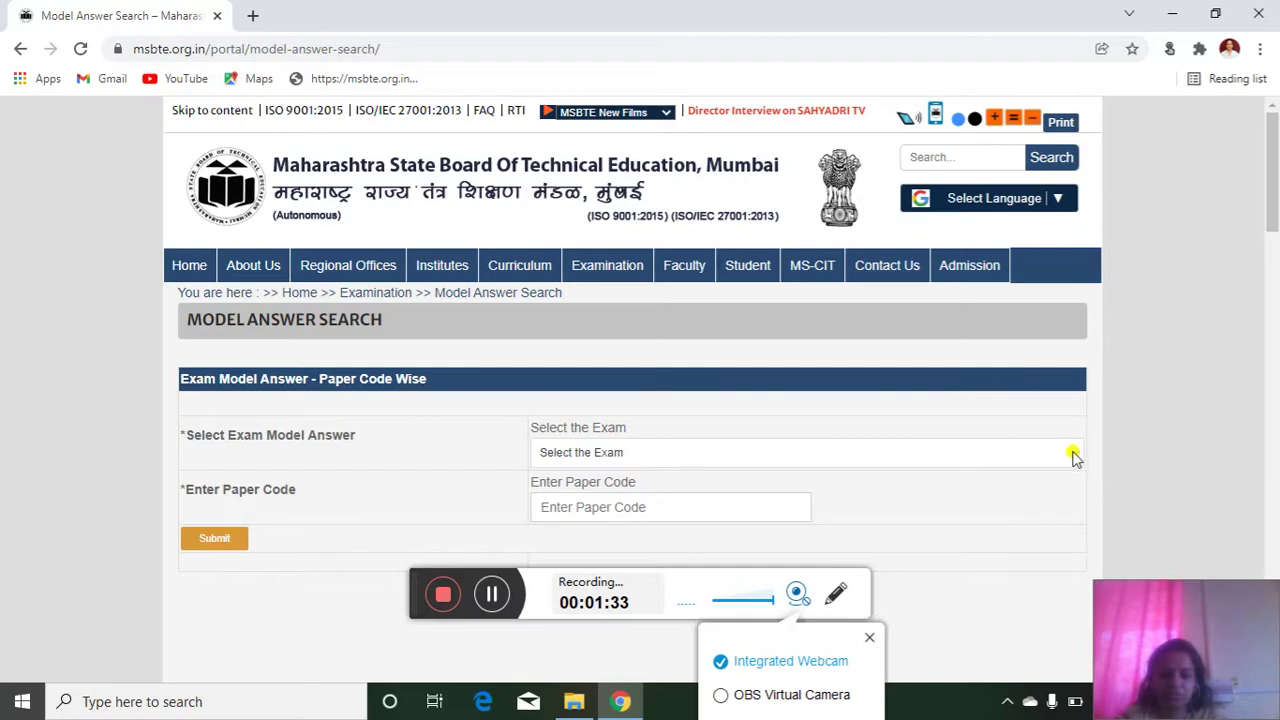
# Select Summer 2017 as the exam and enter paper code 815
pyautogui.click(1073, 456)
pyautogui.scroll(-1, 777, 465)
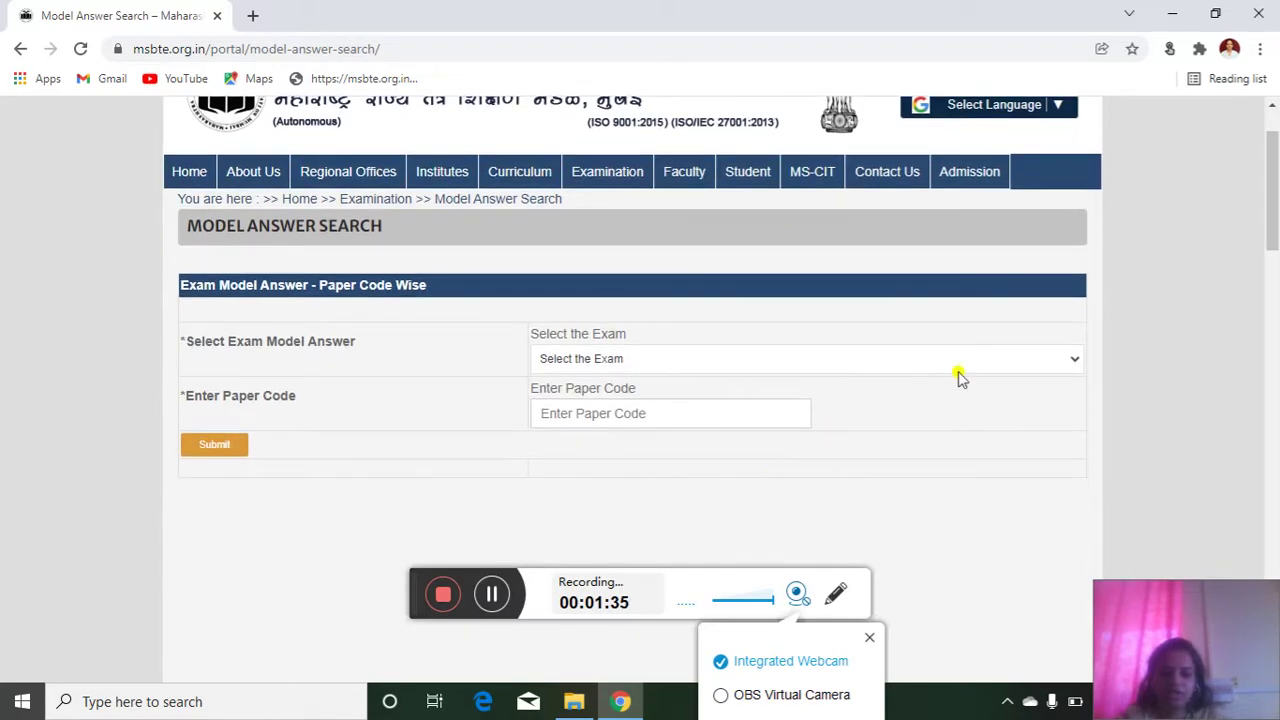
pyautogui.click(1074, 358)
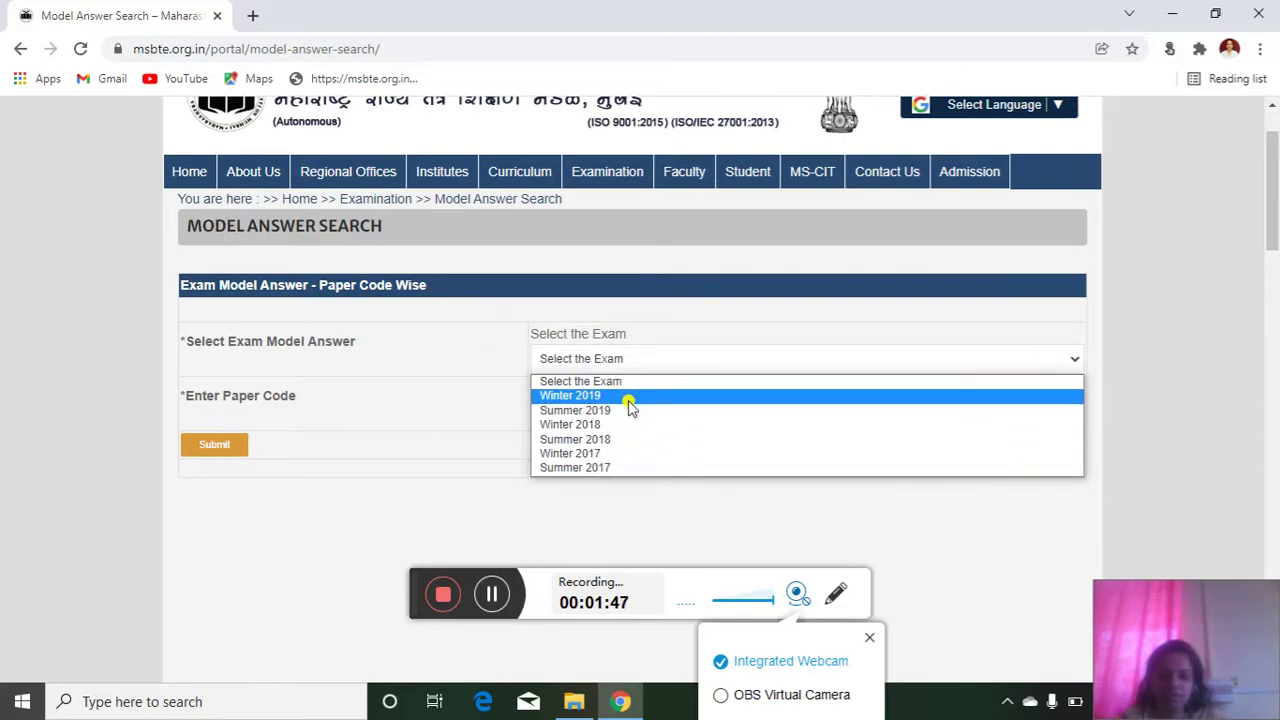
pyautogui.click(556, 468)
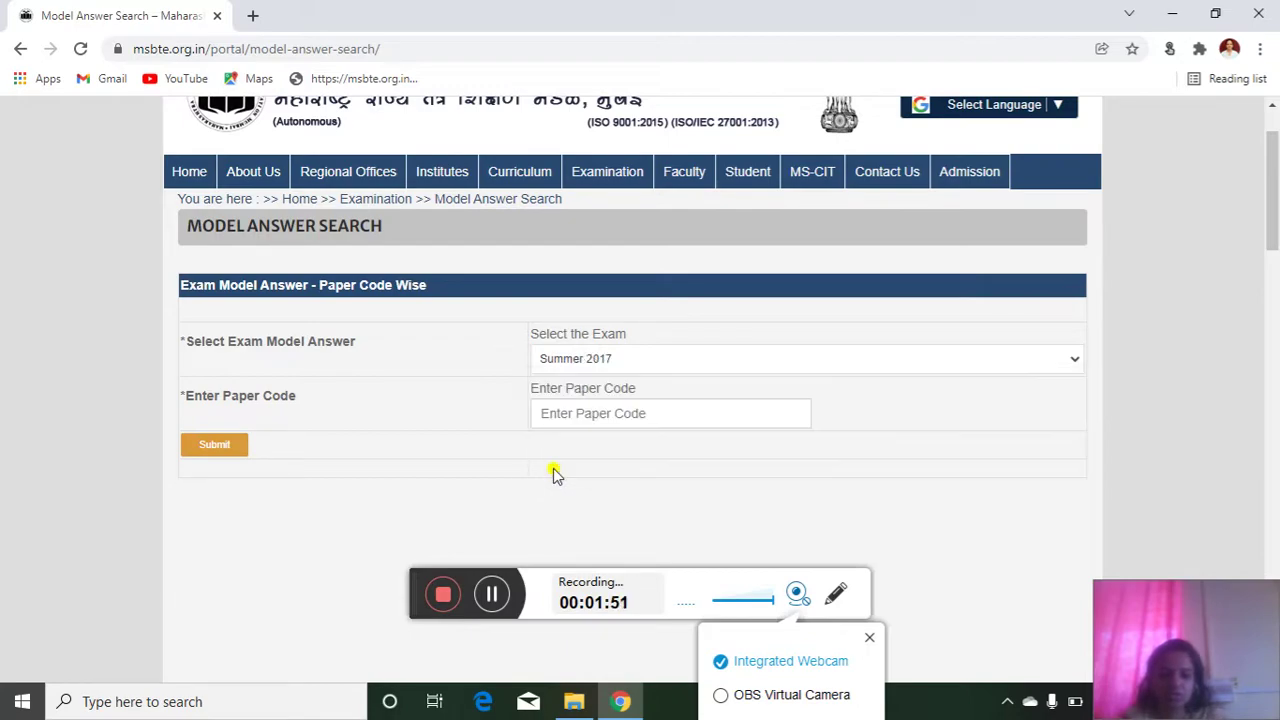
pyautogui.click(556, 416)
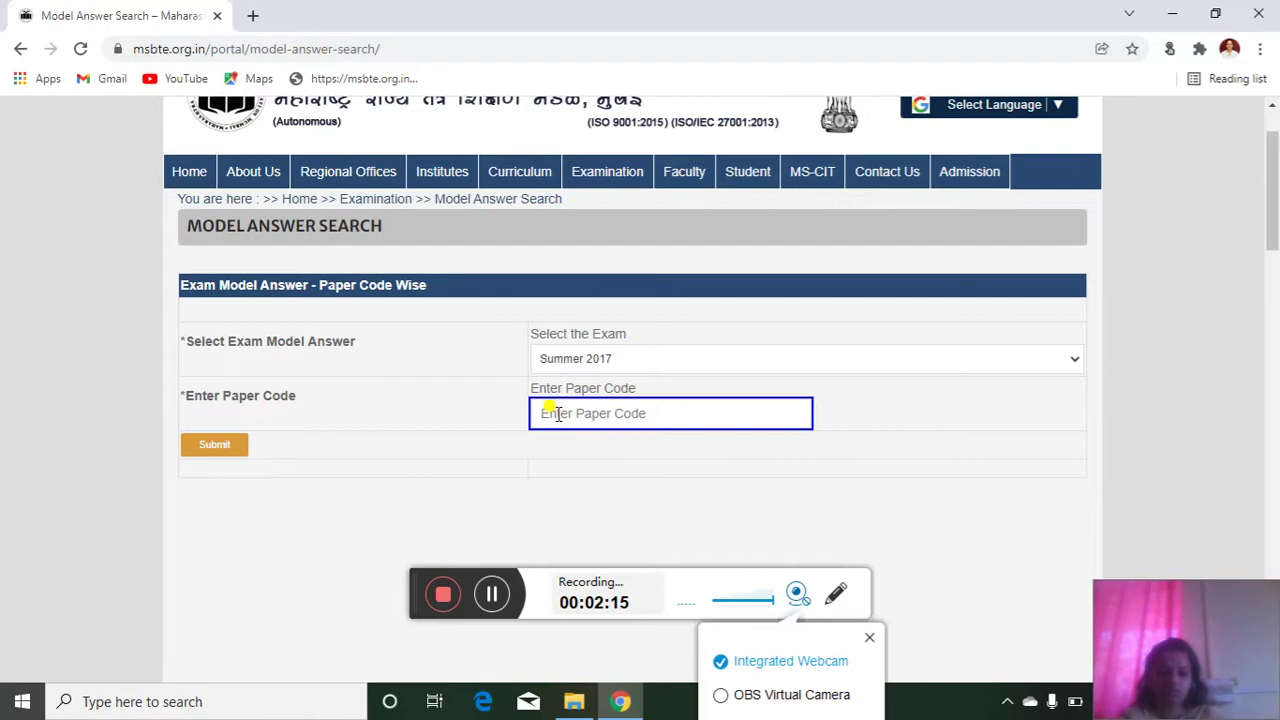
pyautogui.write('81')
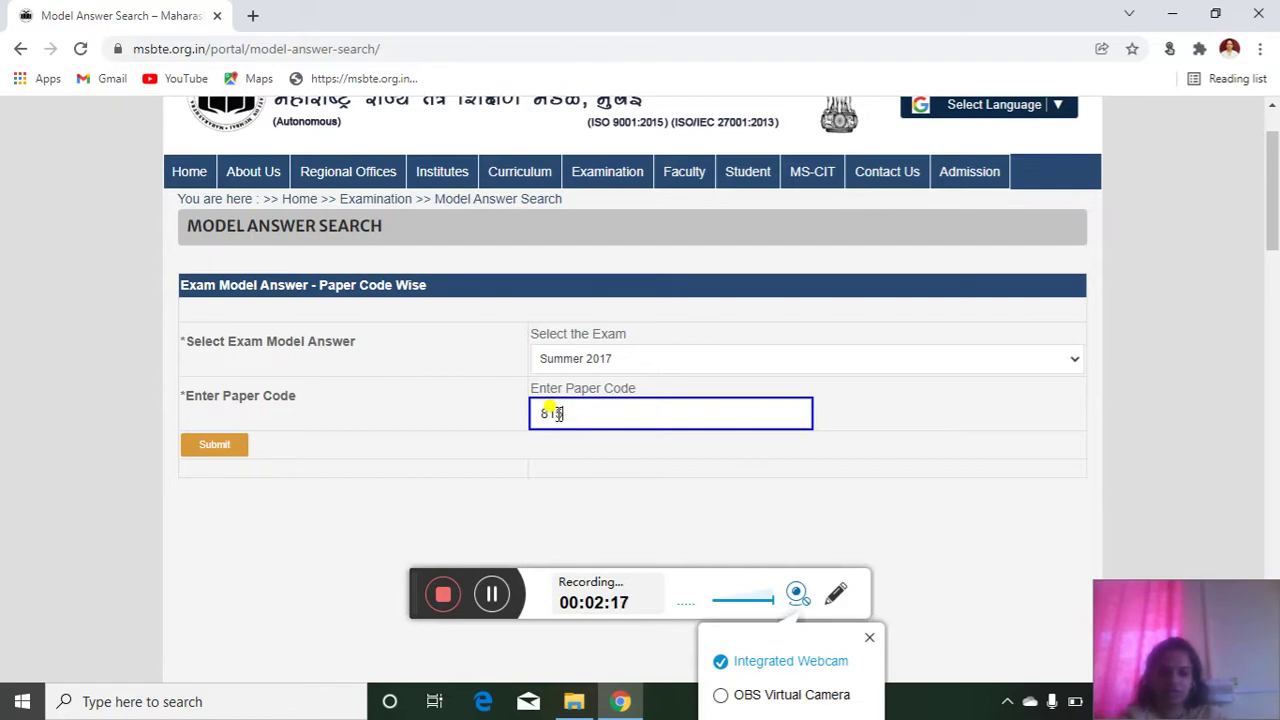
pyautogui.write('5')
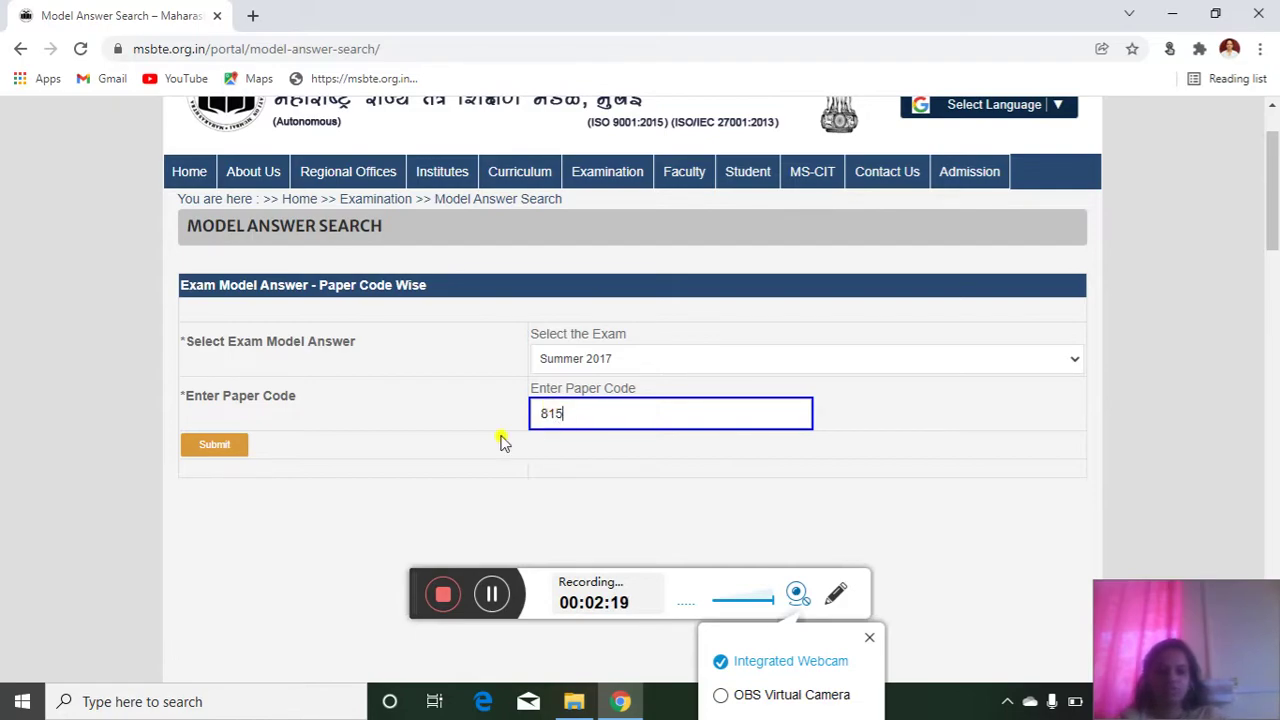
# Submit the search and open the Summer 2017 paper 0815 model answer PDF
pyautogui.click(214, 444)
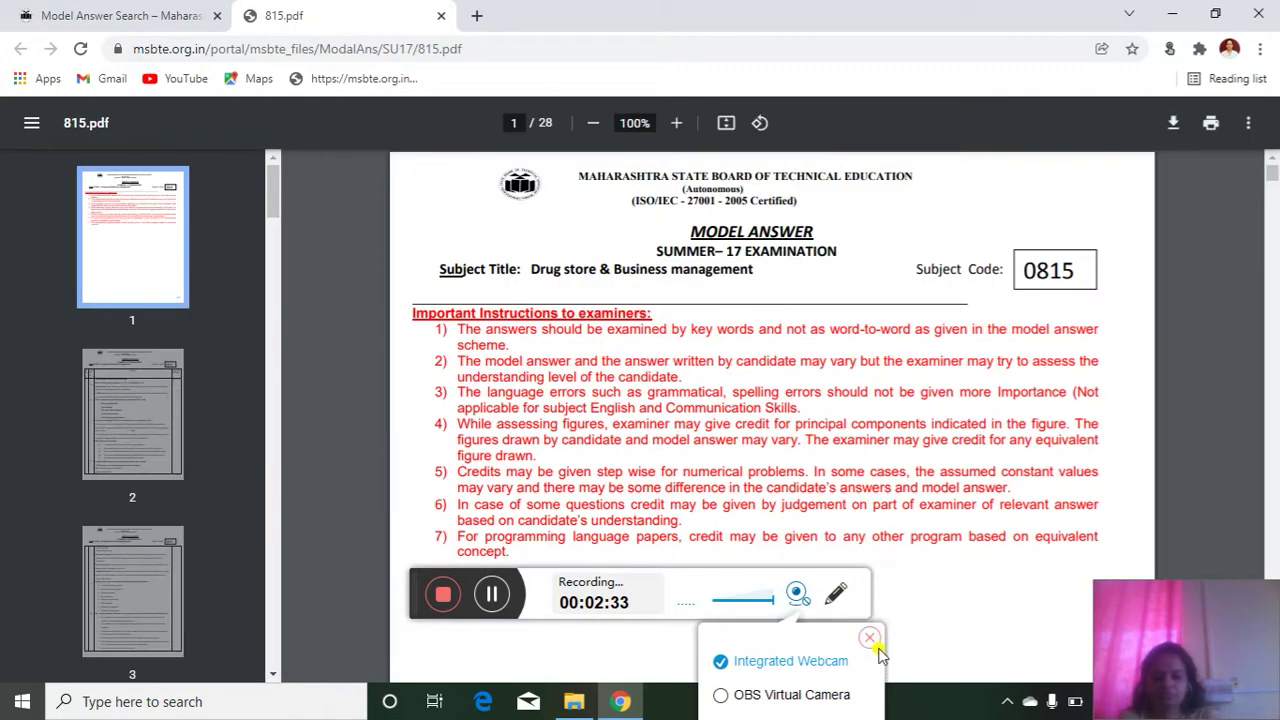
pyautogui.click(871, 639)
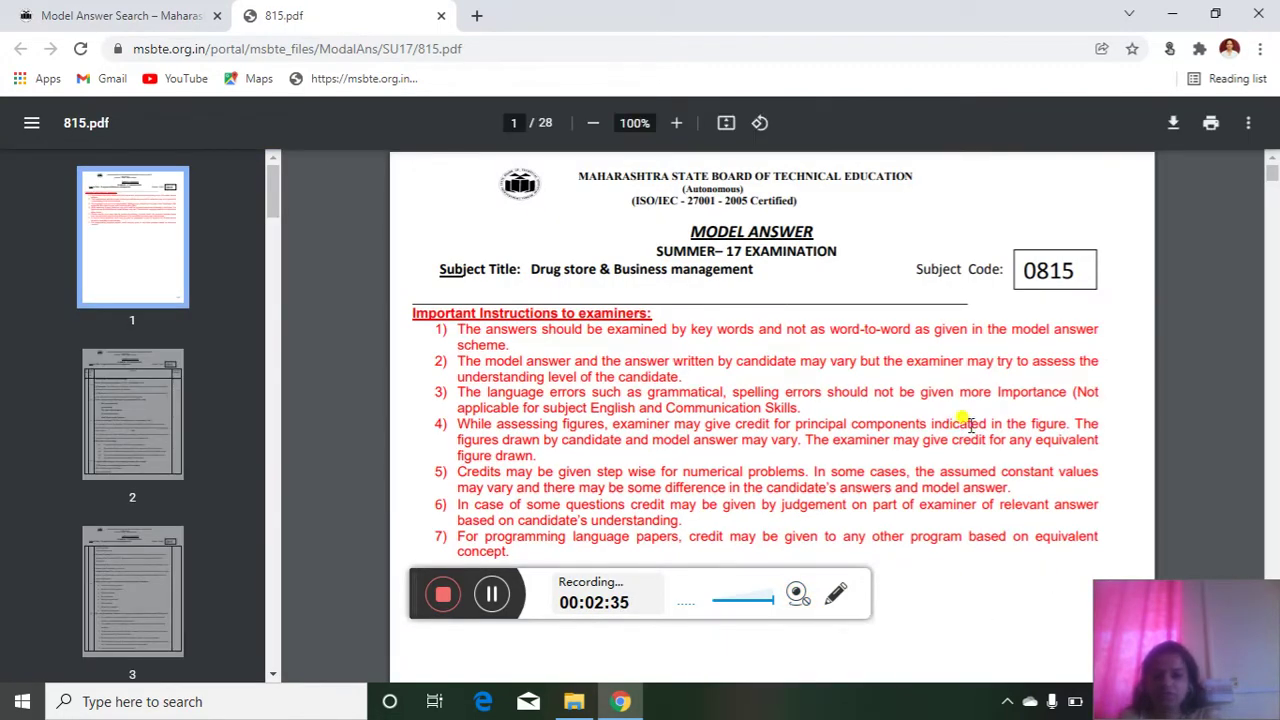
pyautogui.scroll(-1, 797, 297)
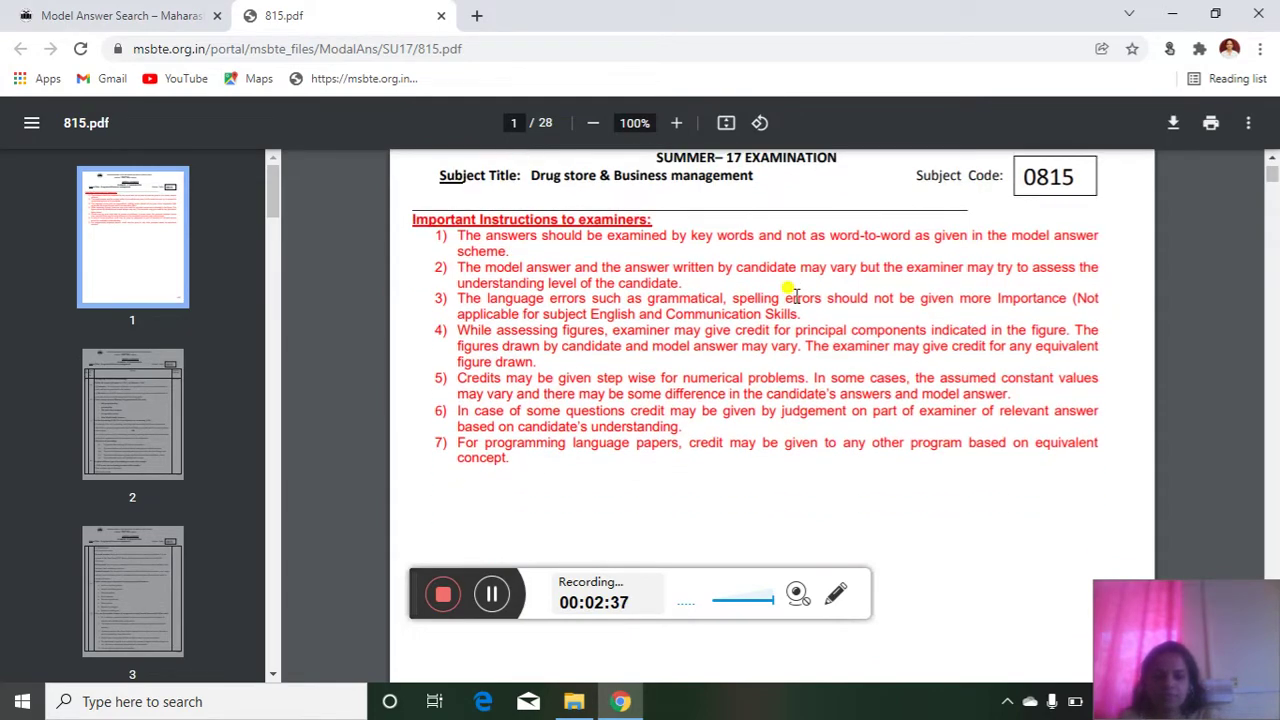
pyautogui.scroll(1, 797, 297)
pyautogui.scroll(-3, 797, 297)
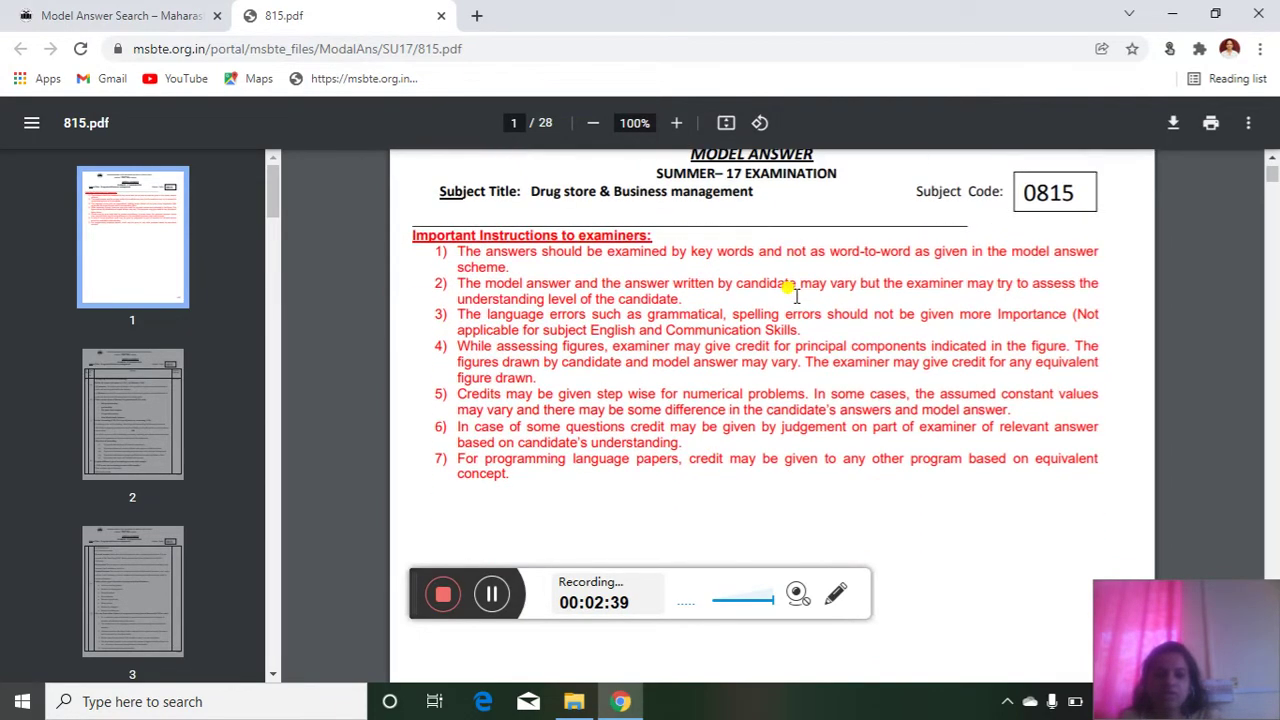
# Read through the Drug store & Business management model answer down to page 6
pyautogui.scroll(-6, 797, 297)
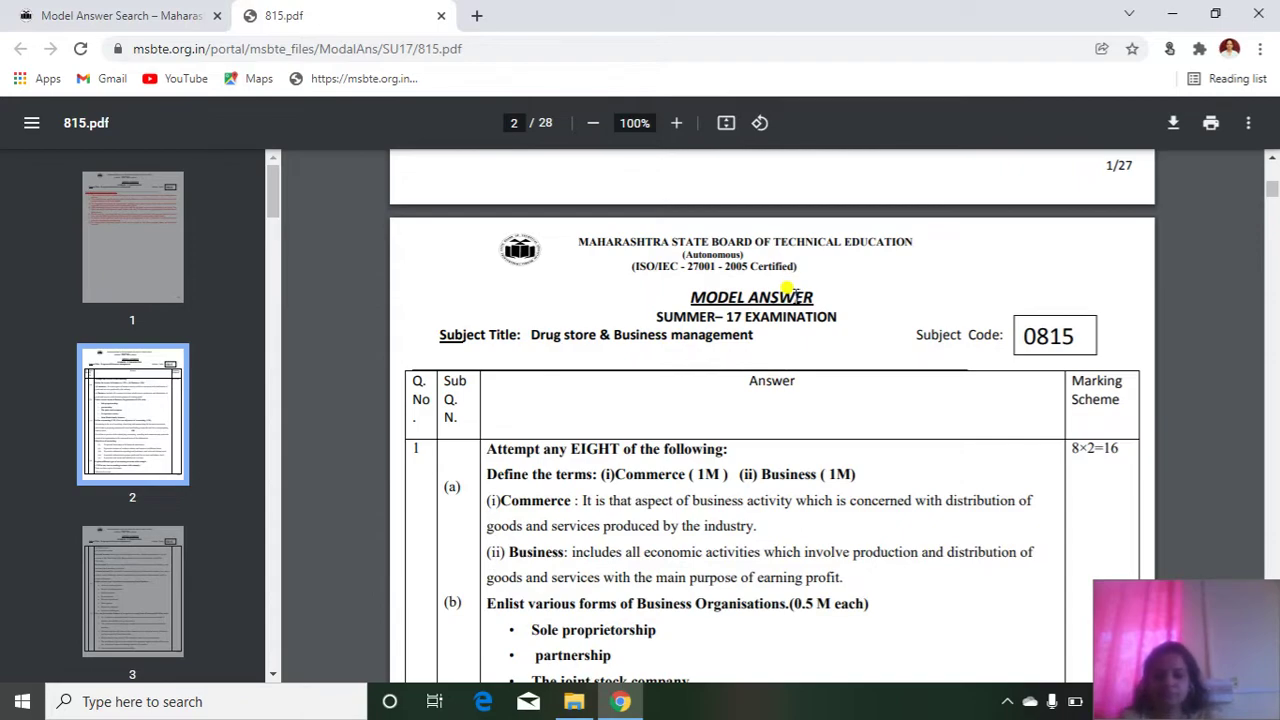
pyautogui.scroll(-3, 797, 297)
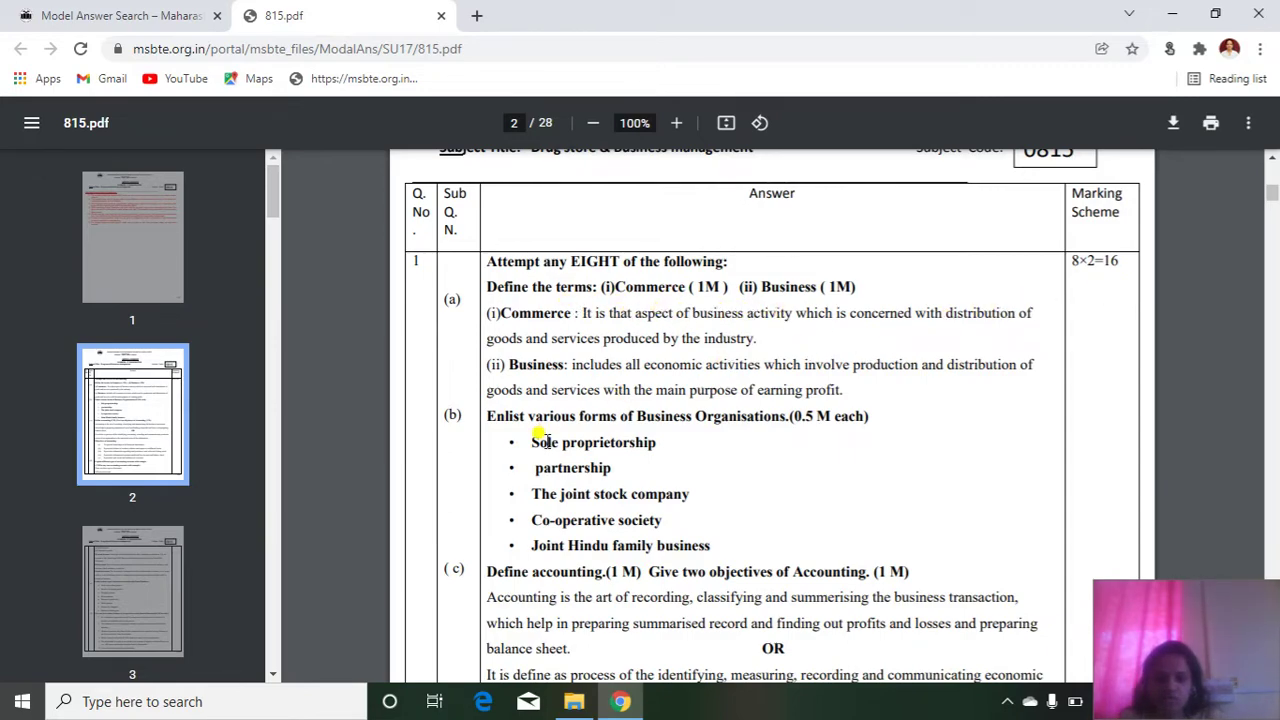
pyautogui.scroll(-1, 548, 440)
pyautogui.scroll(2, 548, 440)
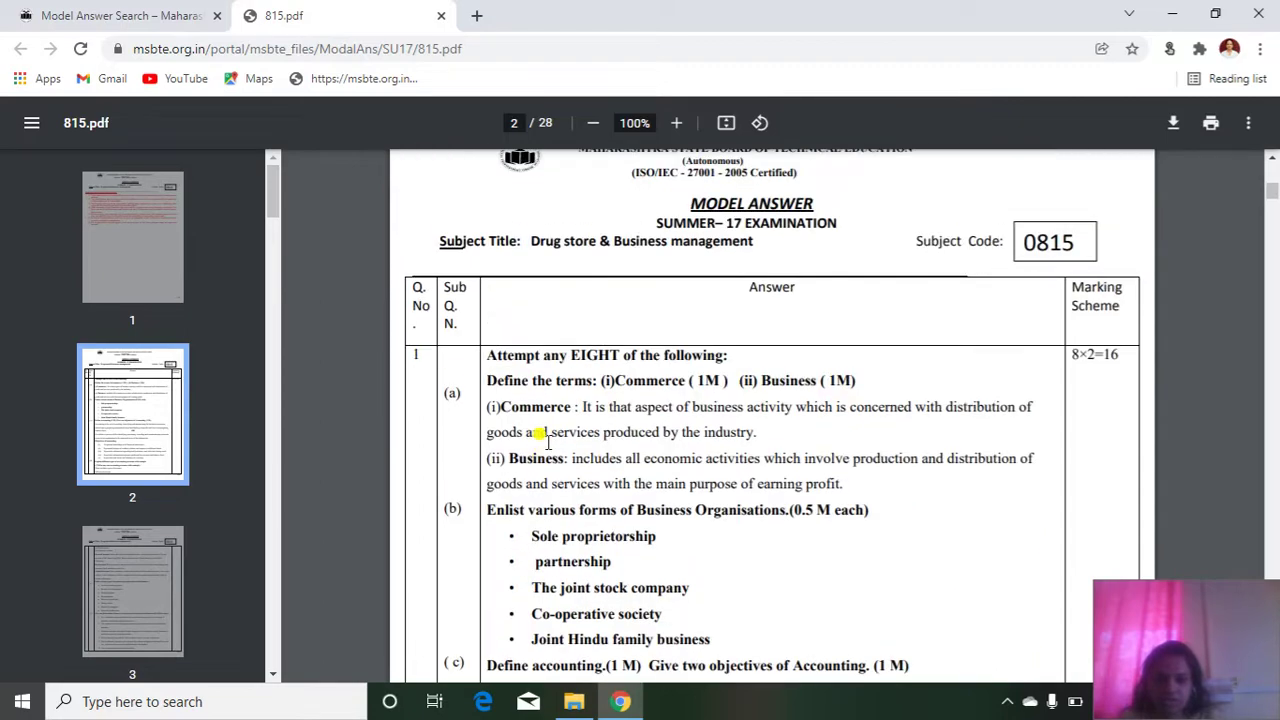
pyautogui.scroll(-4, 548, 440)
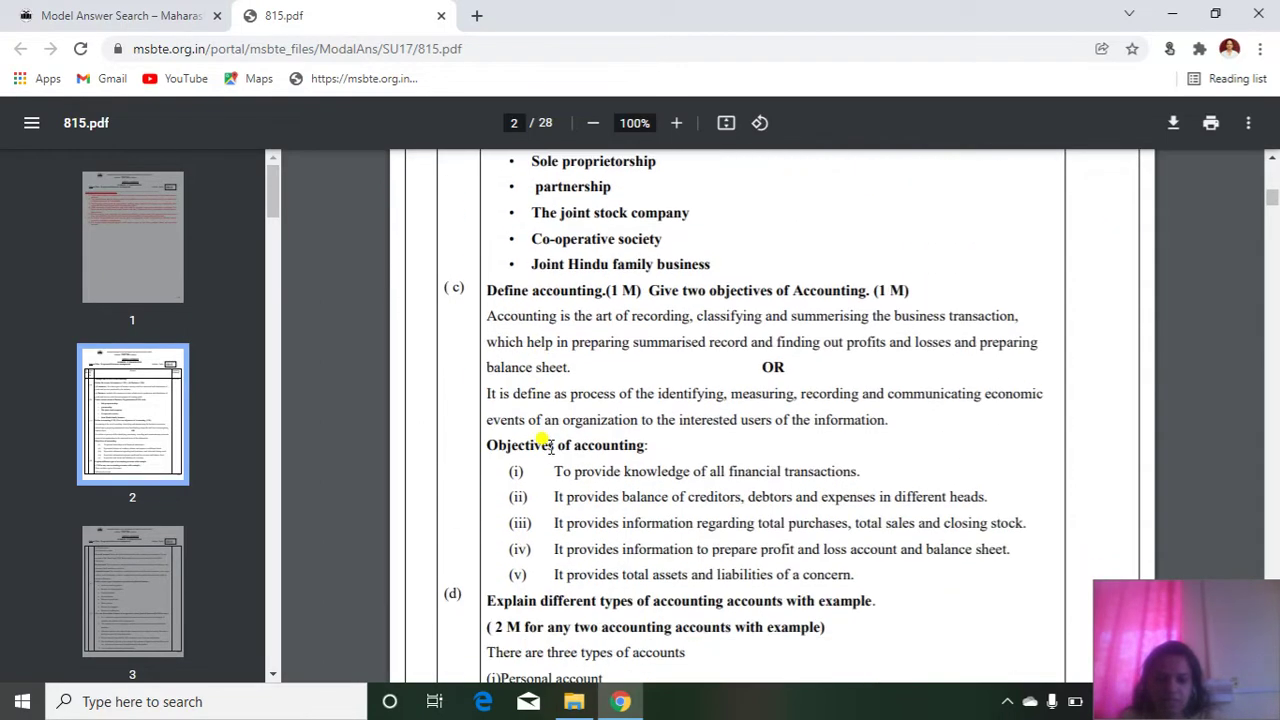
pyautogui.scroll(-2, 551, 440)
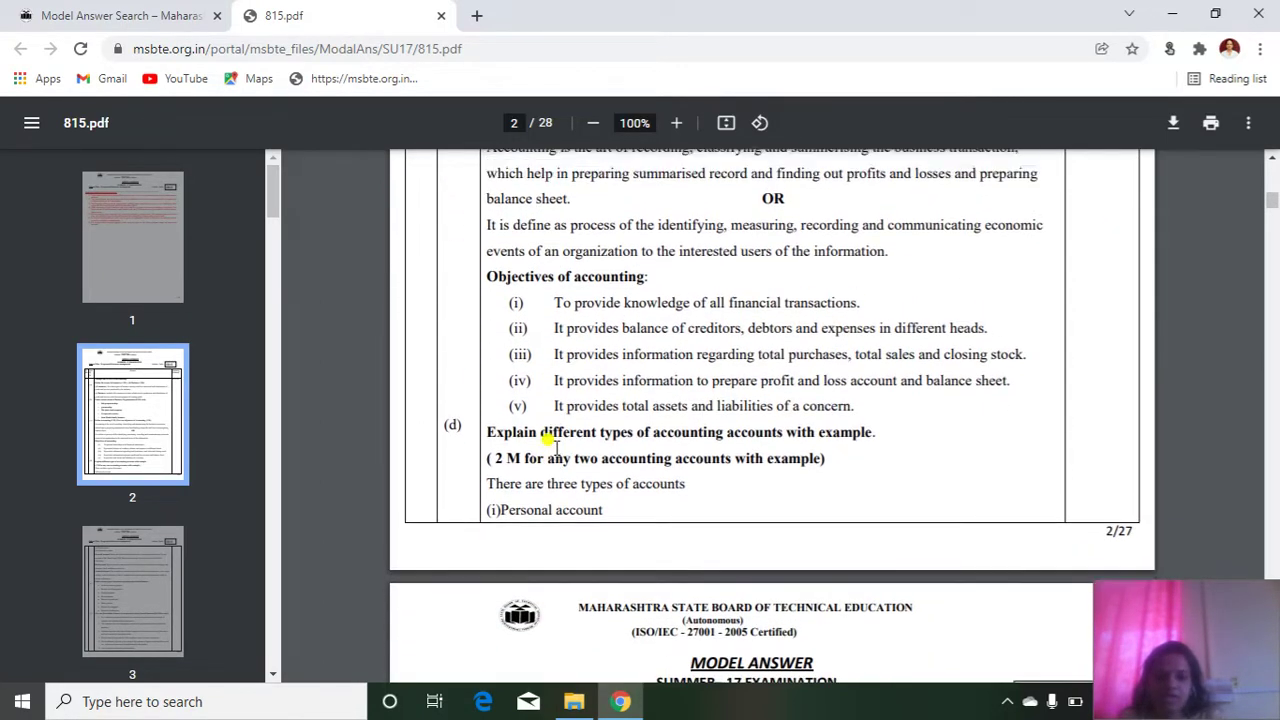
pyautogui.scroll(2, 575, 432)
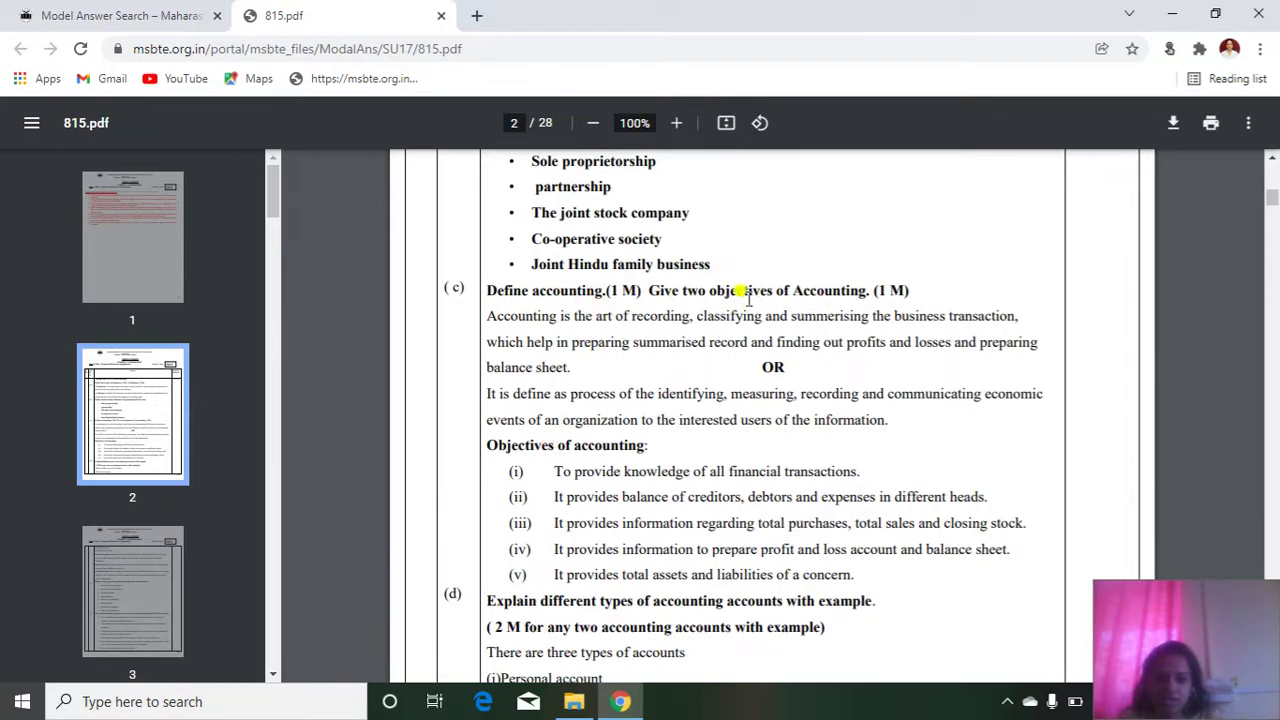
pyautogui.scroll(-12, 690, 438)
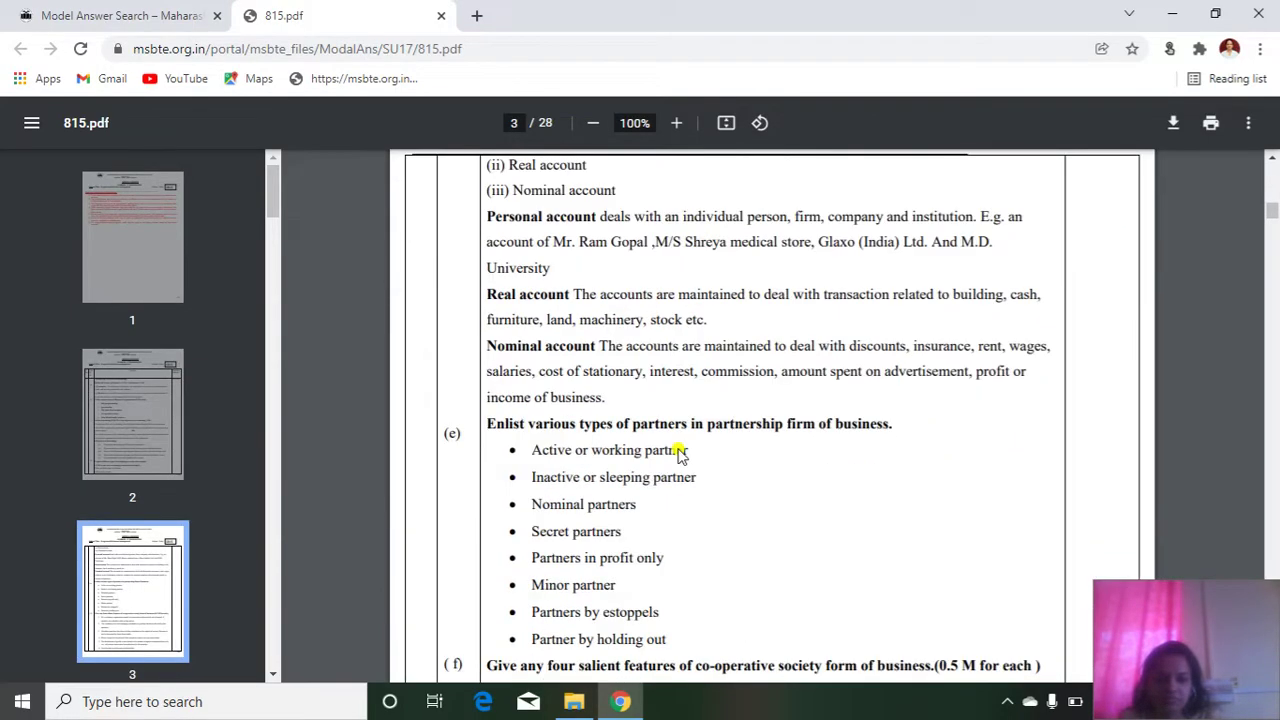
pyautogui.scroll(-11, 679, 449)
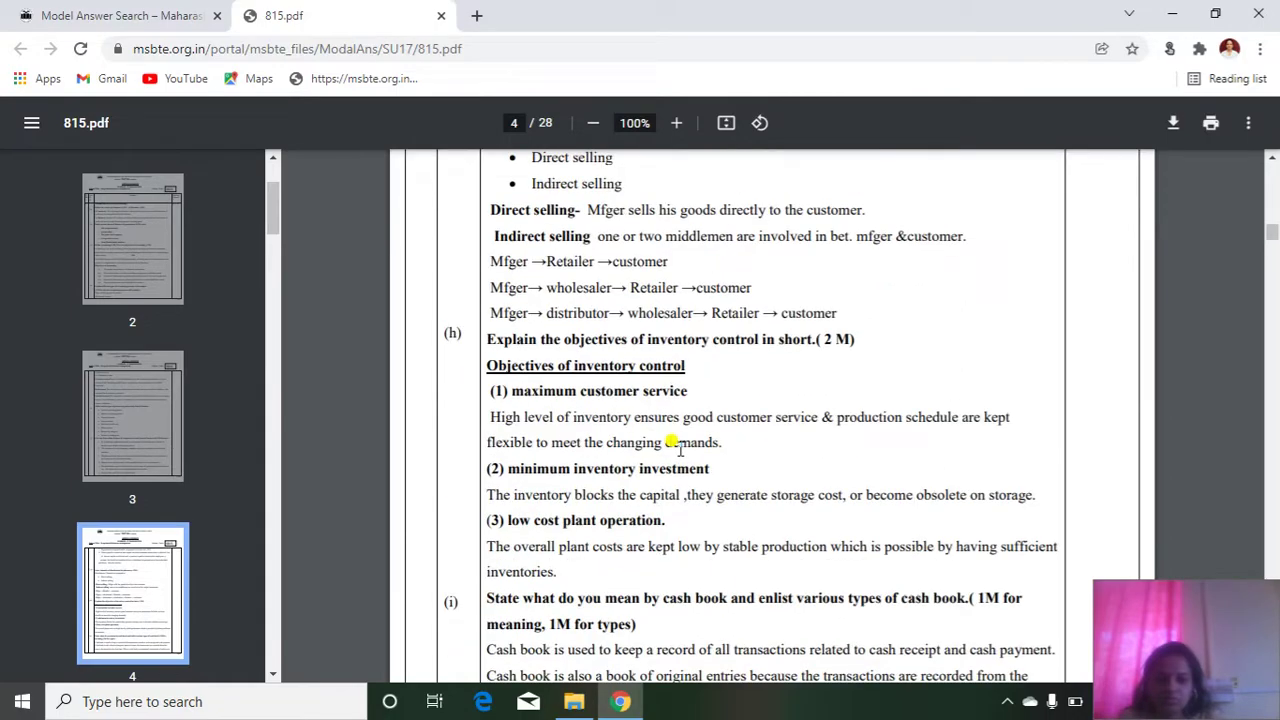
pyautogui.scroll(4, 679, 449)
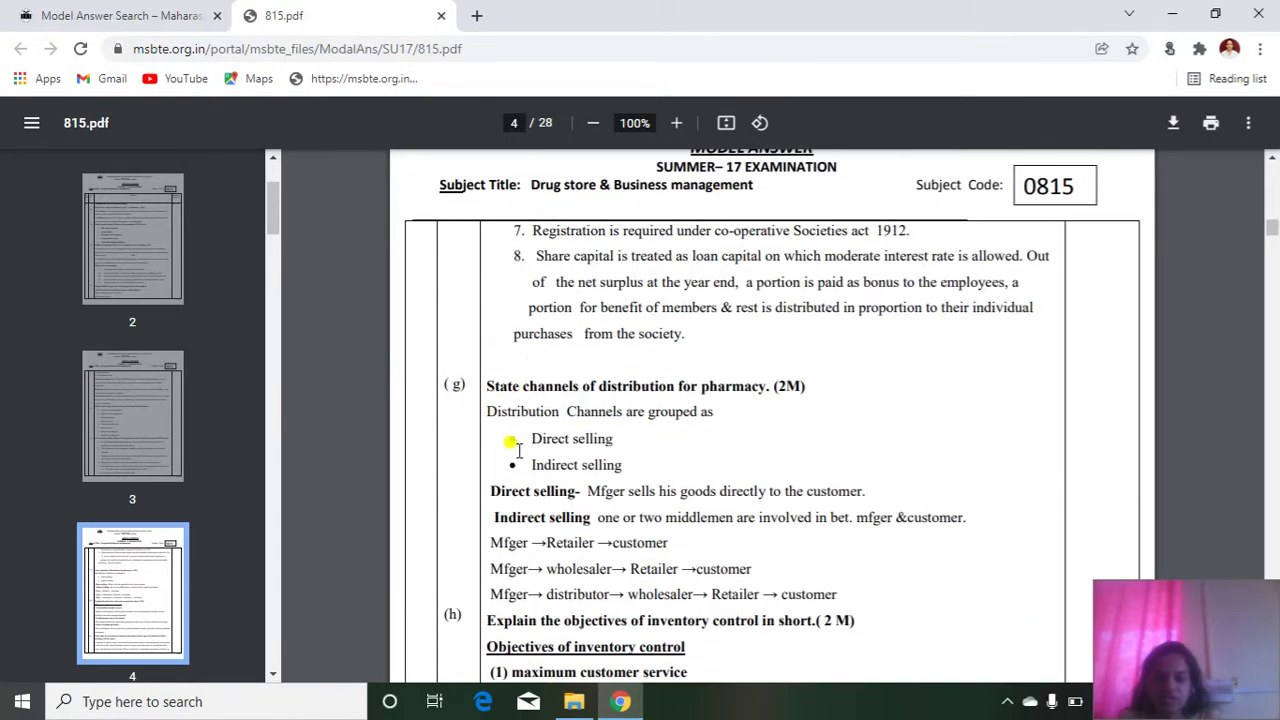
pyautogui.scroll(-8, 600, 440)
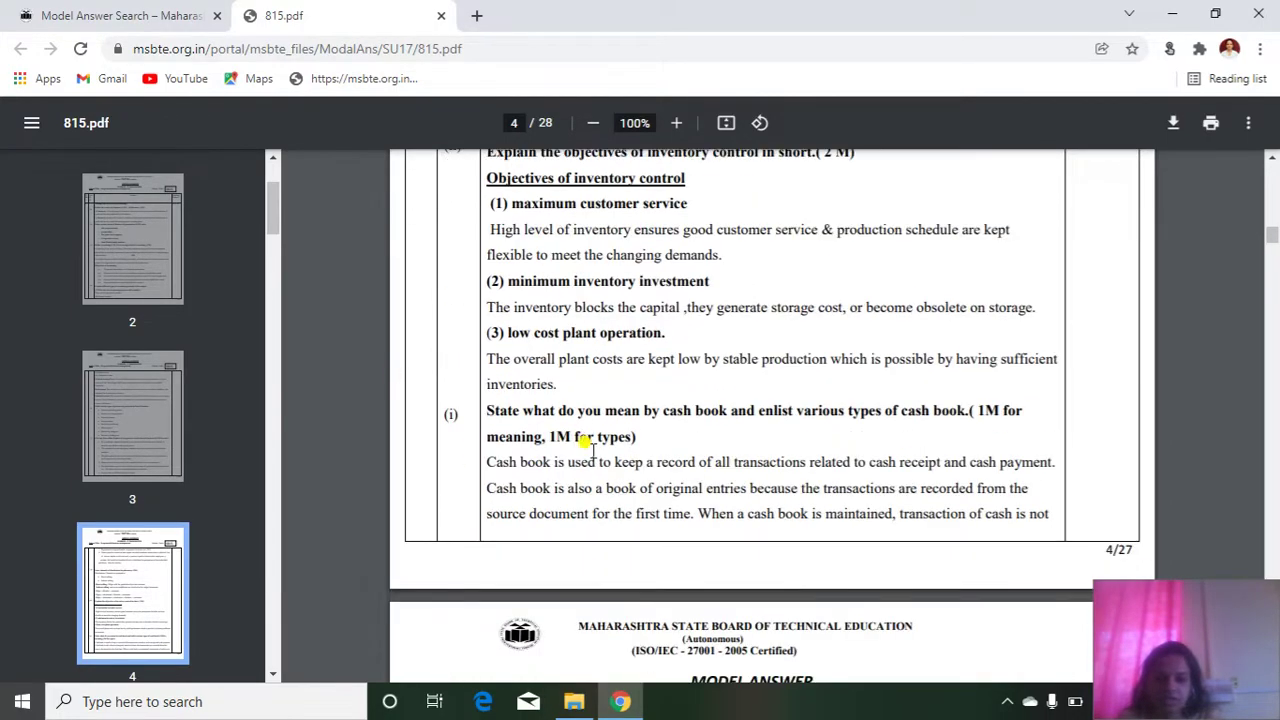
pyautogui.scroll(-15, 592, 449)
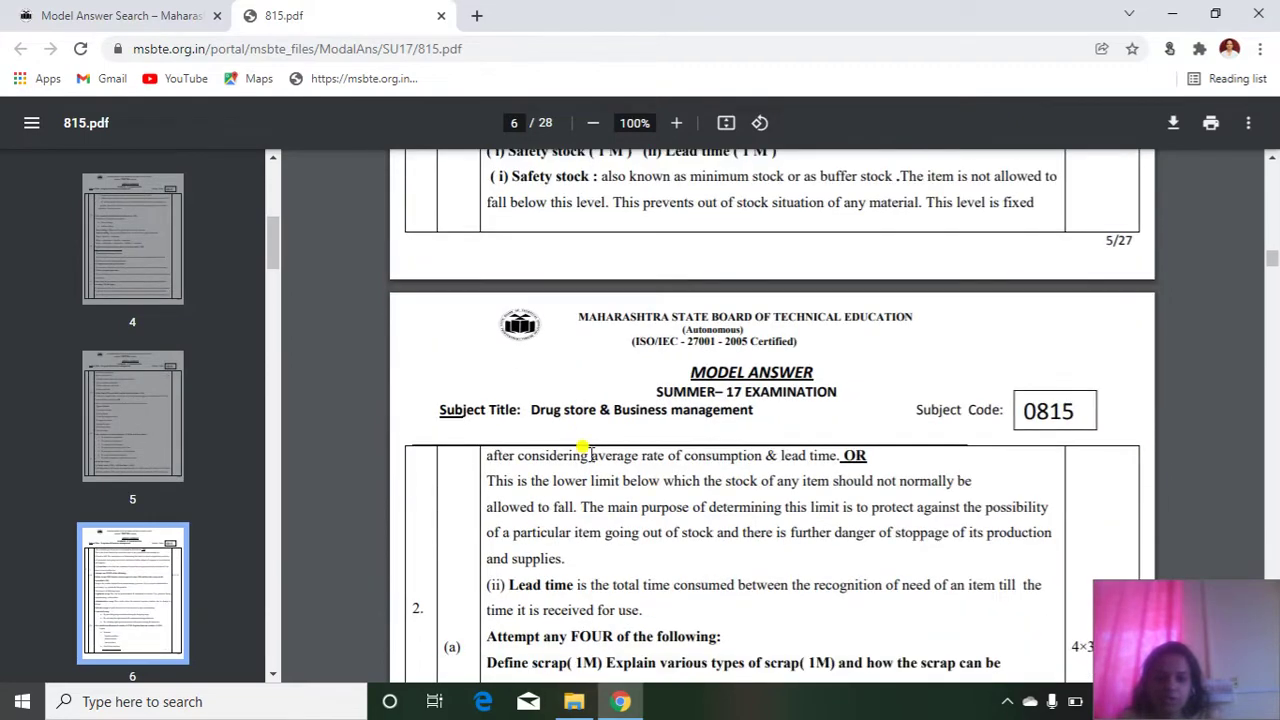
pyautogui.scroll(-4, 585, 445)
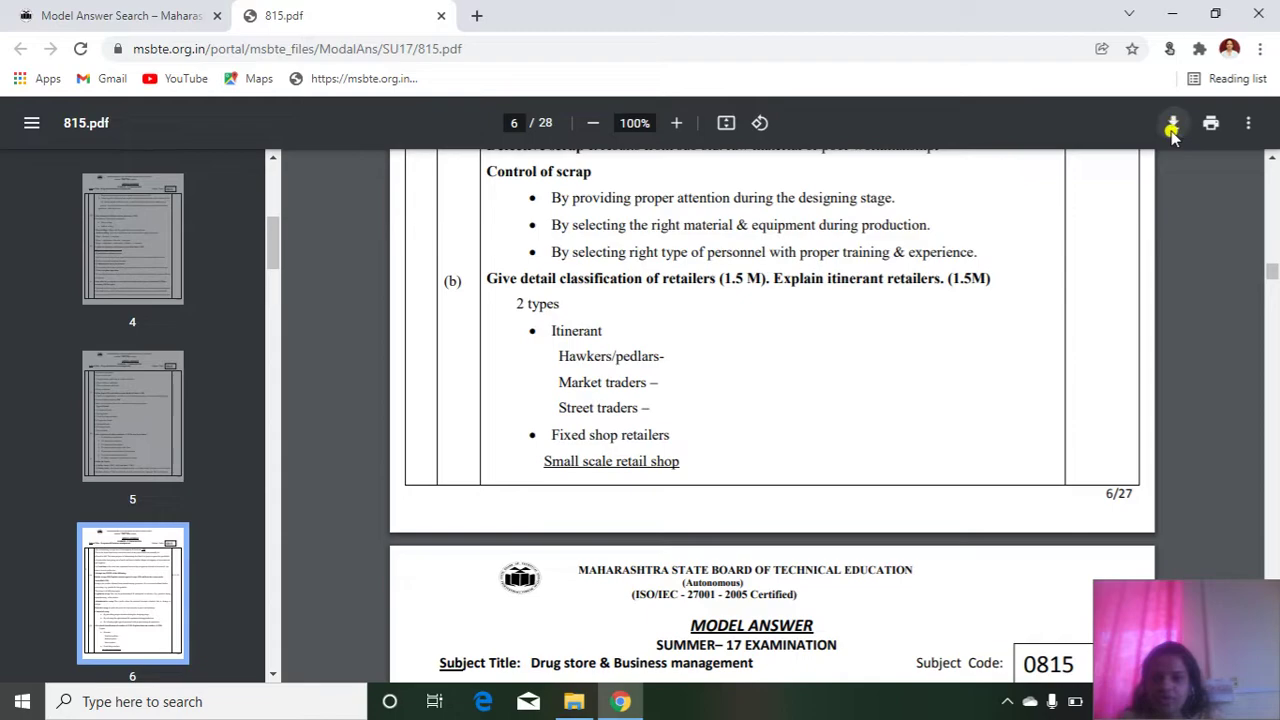
# Download the PDF as 'winter 2017.pdf' into the DSBM folder on USB Drive (E:)
pyautogui.click(1172, 128)
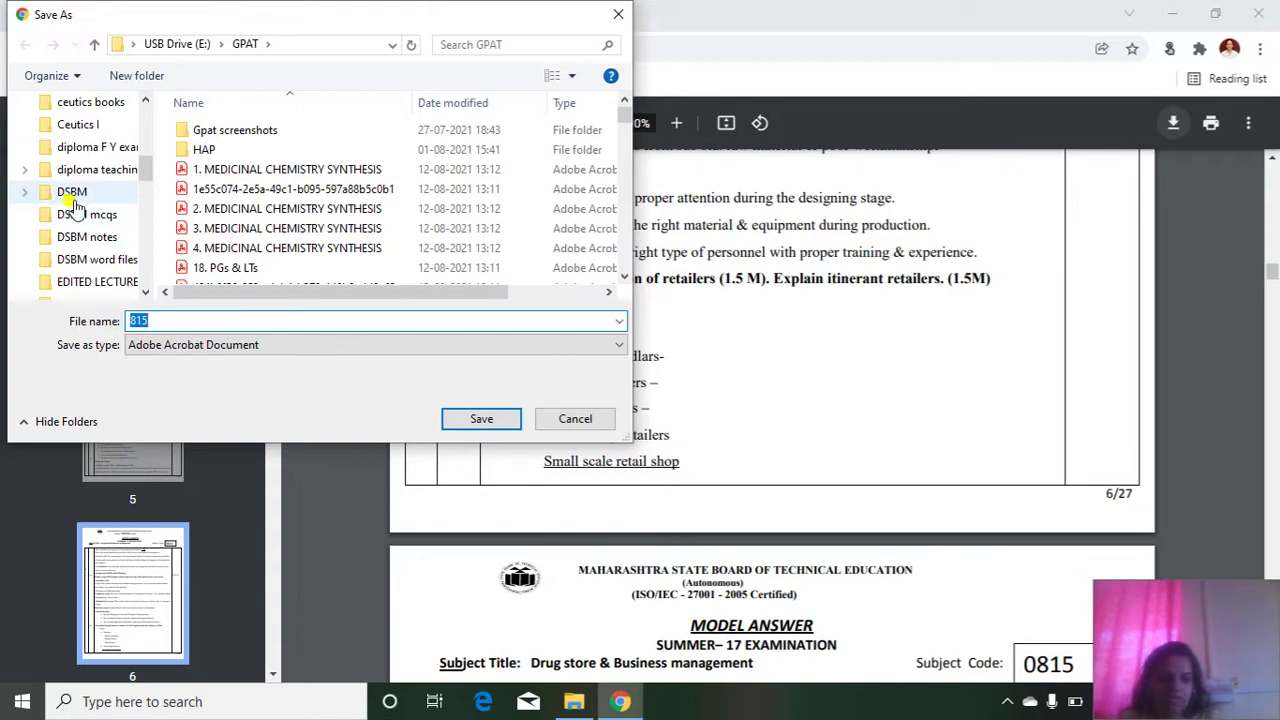
pyautogui.click(72, 192)
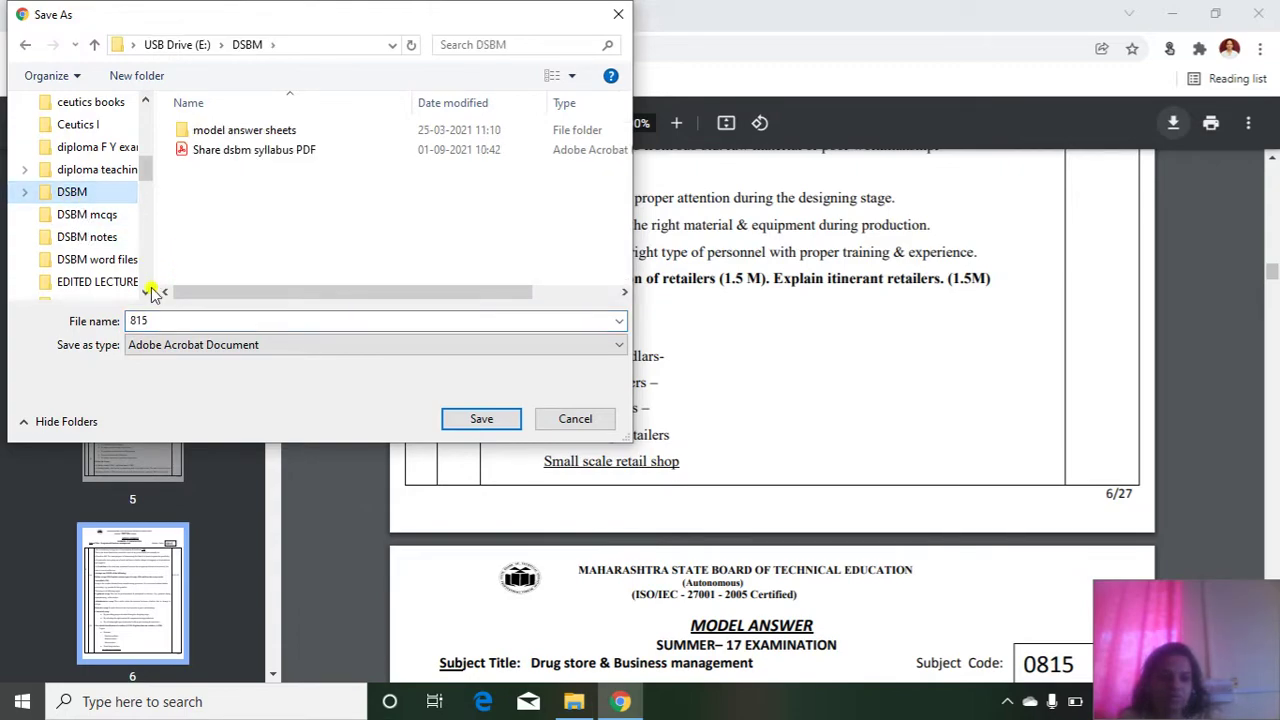
pyautogui.click(157, 320)
pyautogui.doubleClick(157, 320)
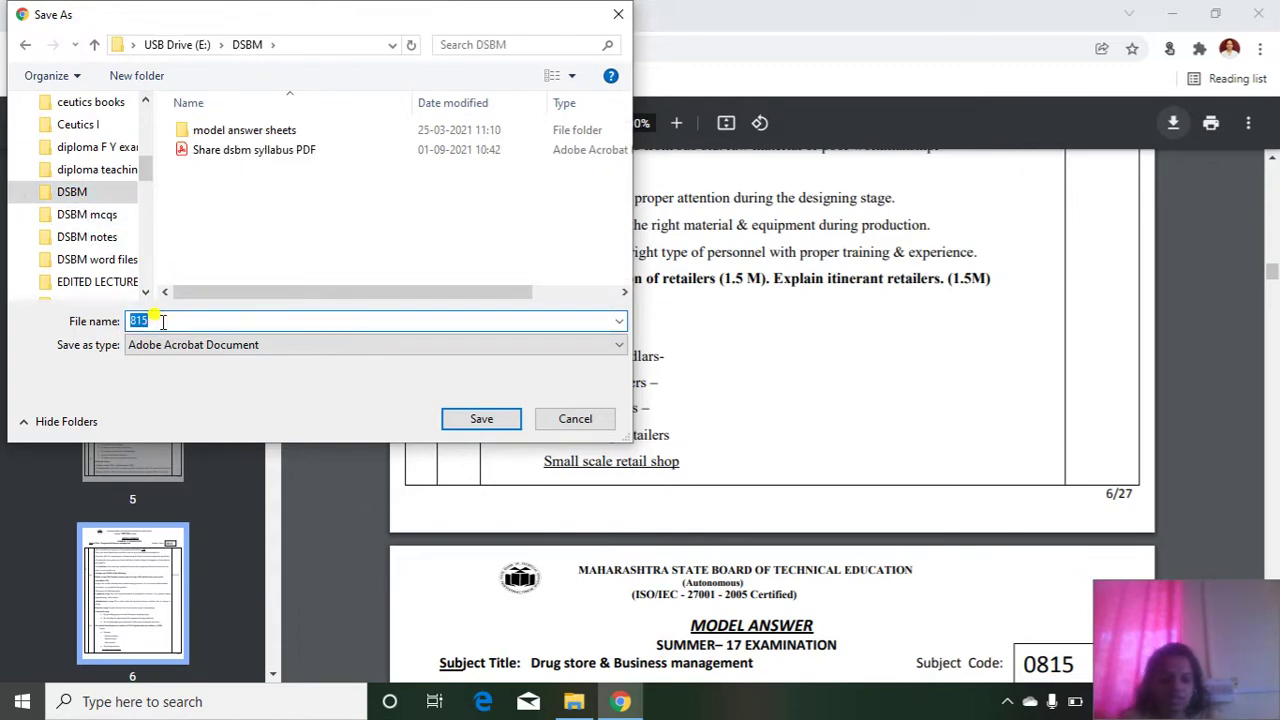
pyautogui.write('w')
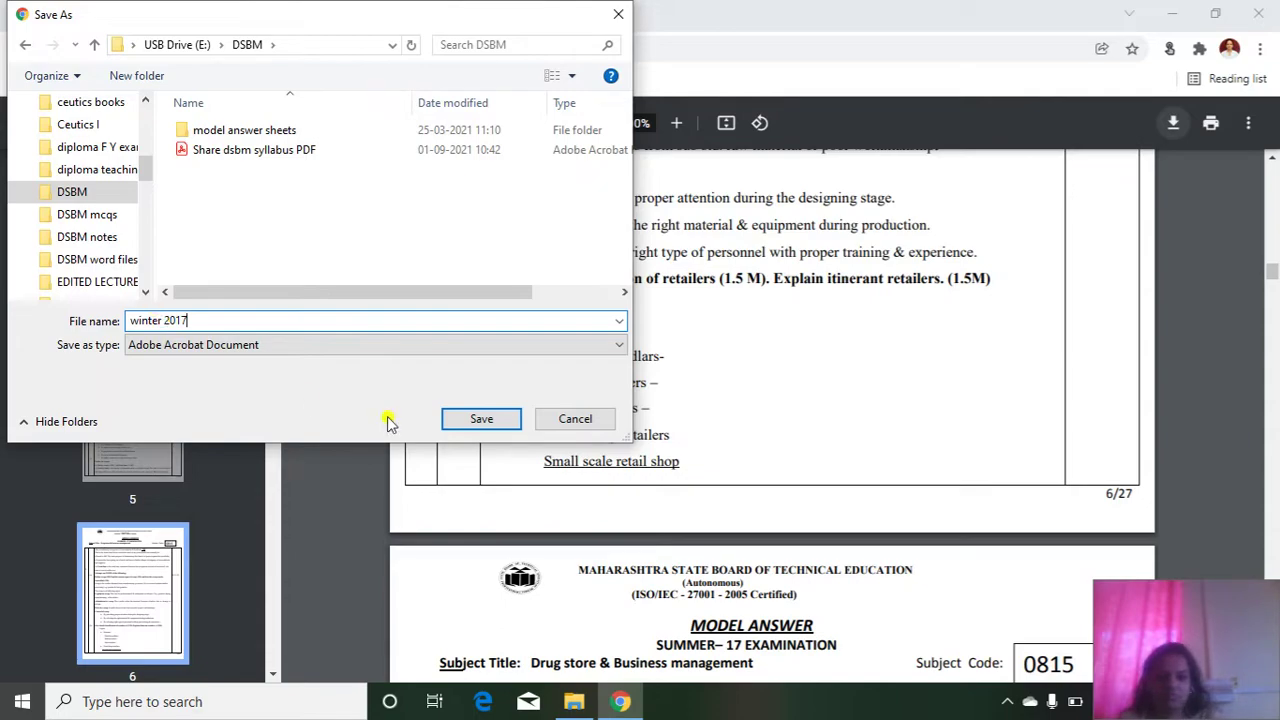
pyautogui.write('inter 2017')
pyautogui.click(486, 420)
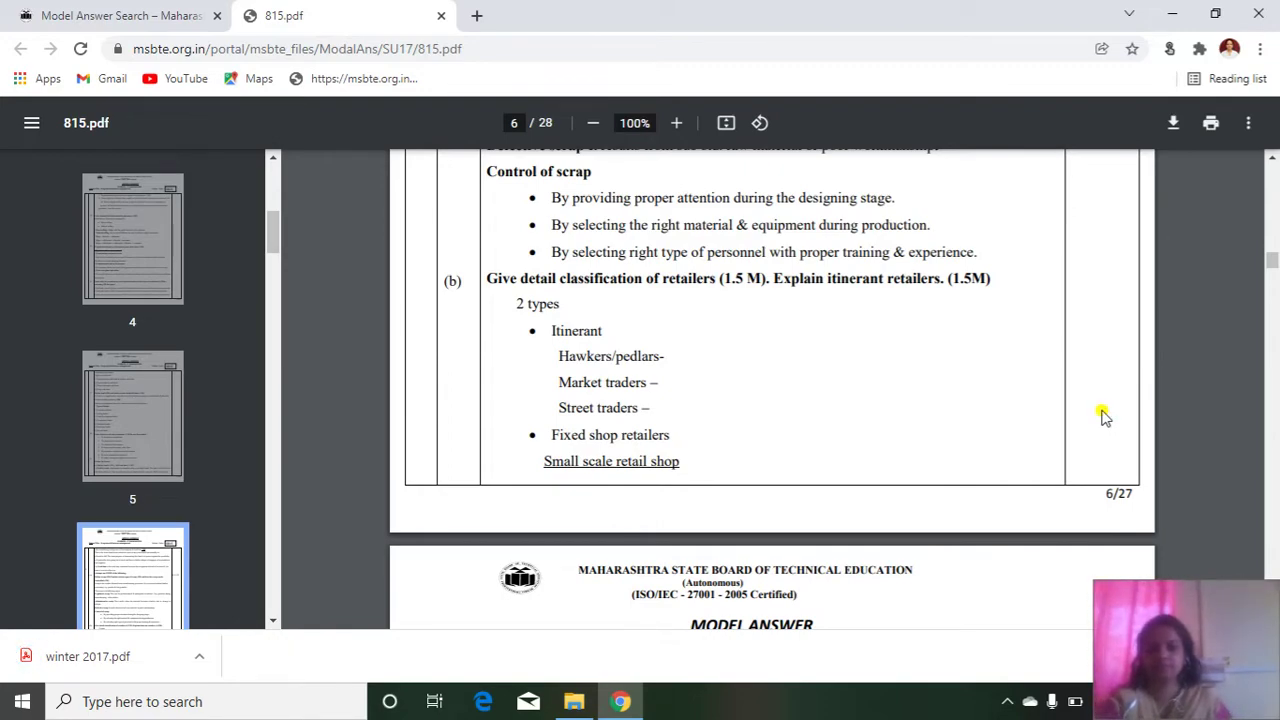
# Return to page 1 of the Summer 2017 PDF and close the 815.pdf tab
pyautogui.scroll(-1, 1095, 406)
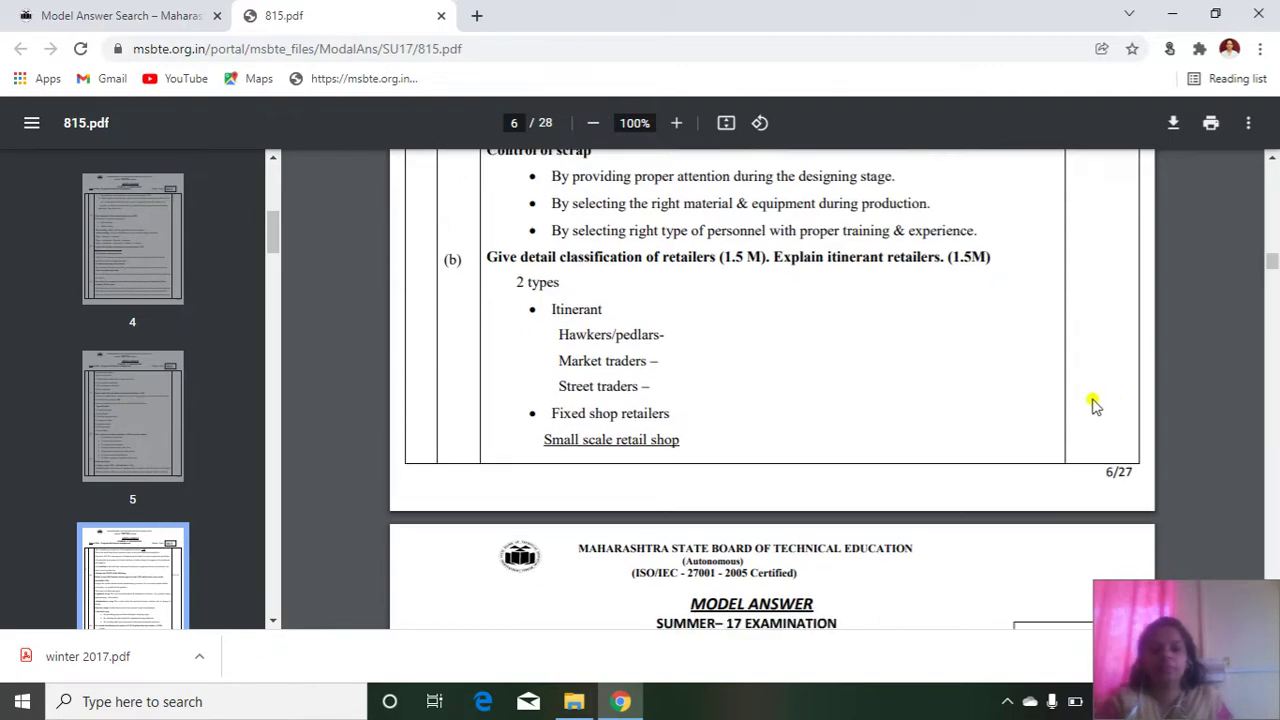
pyautogui.scroll(1, 1078, 402)
pyautogui.scroll(15, 1078, 402)
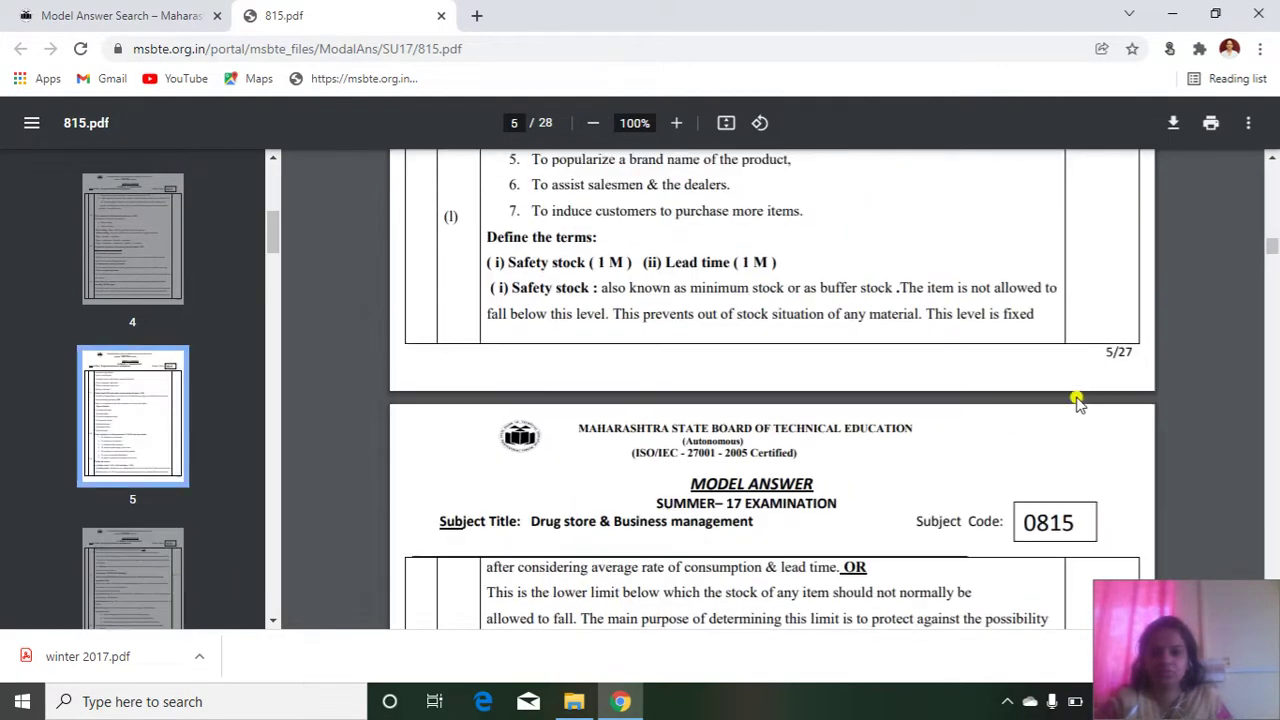
pyautogui.scroll(20, 1078, 402)
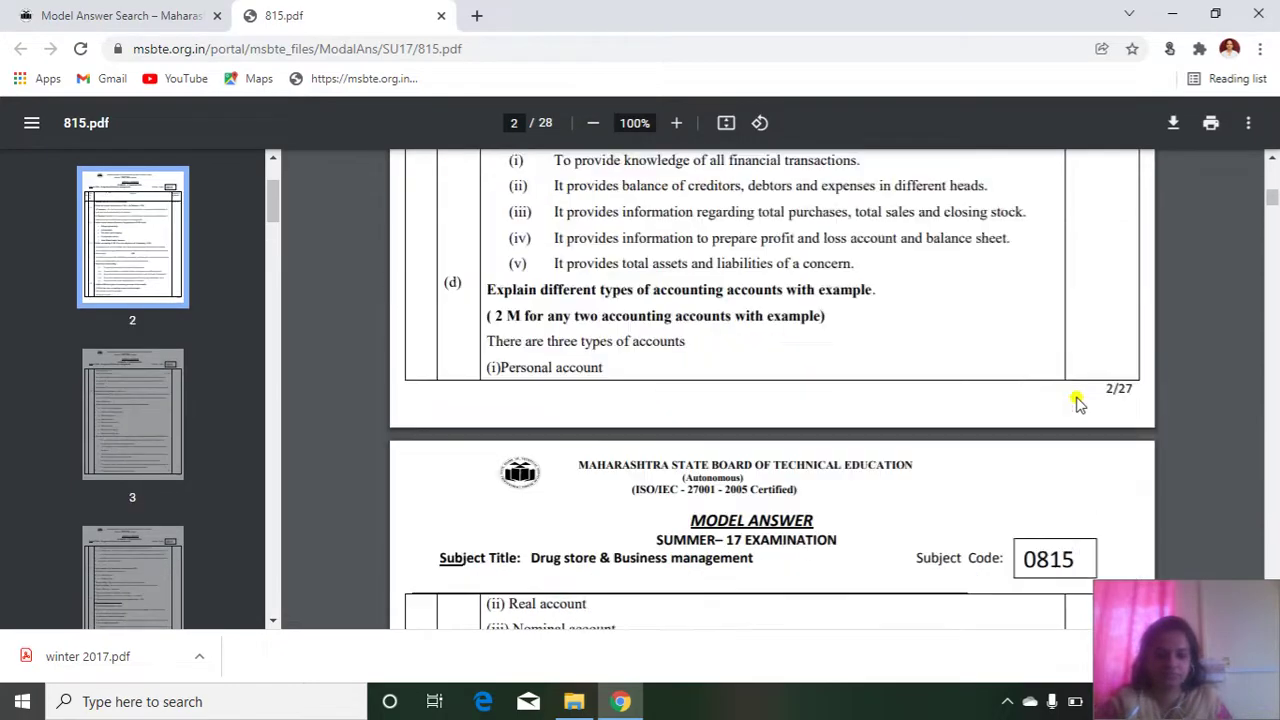
pyautogui.scroll(-7, 1075, 401)
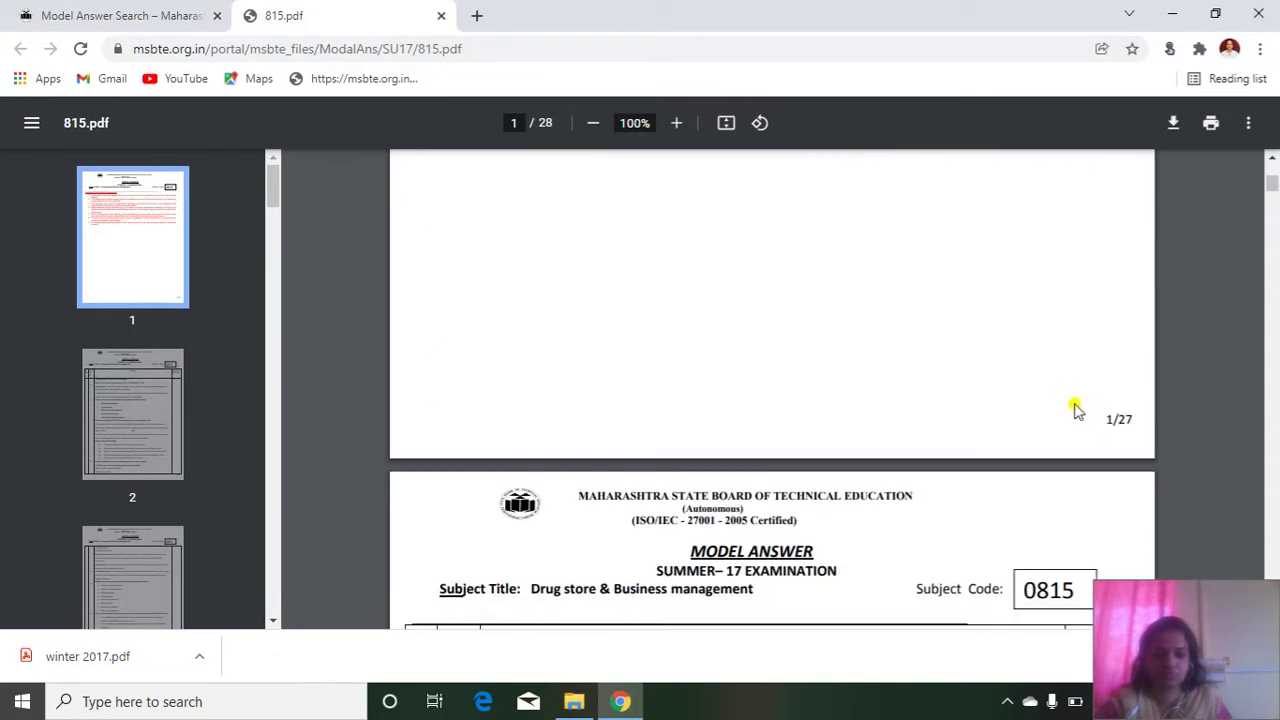
pyautogui.click(443, 15)
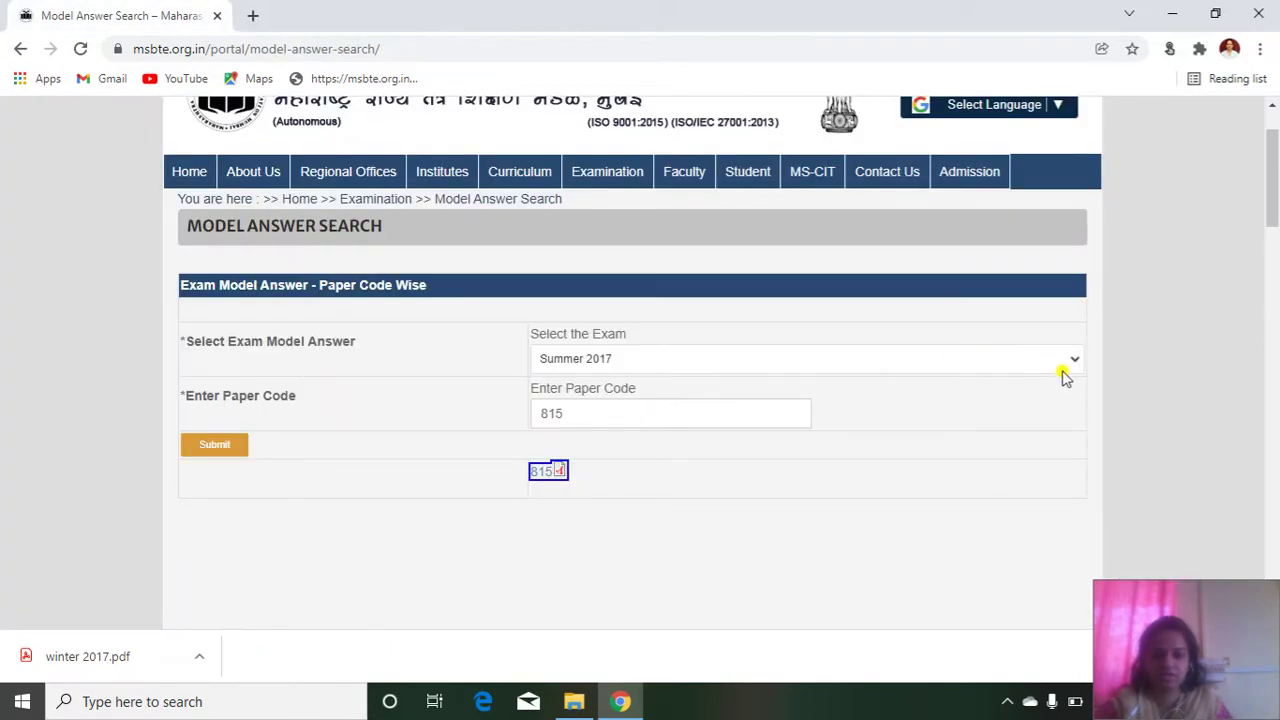
# Switch the exam to Winter 2017, resubmit for paper 815, and open its PDF
pyautogui.click(1070, 362)
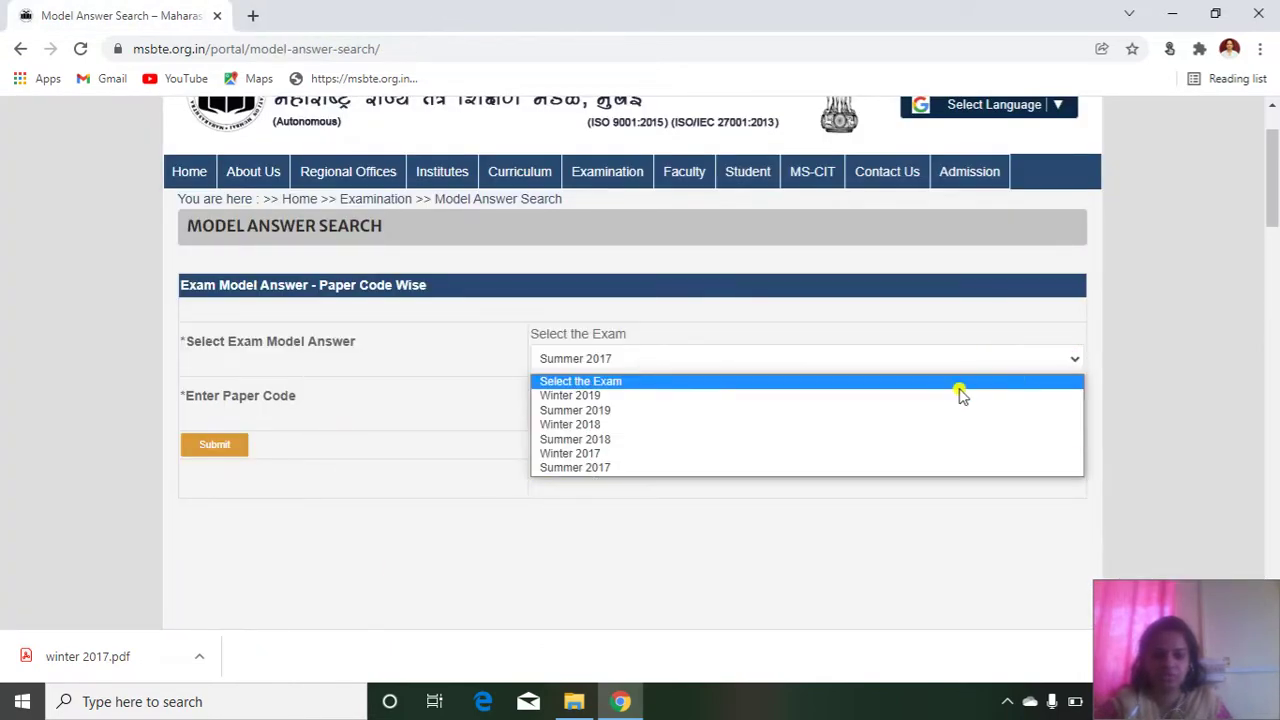
pyautogui.click(607, 455)
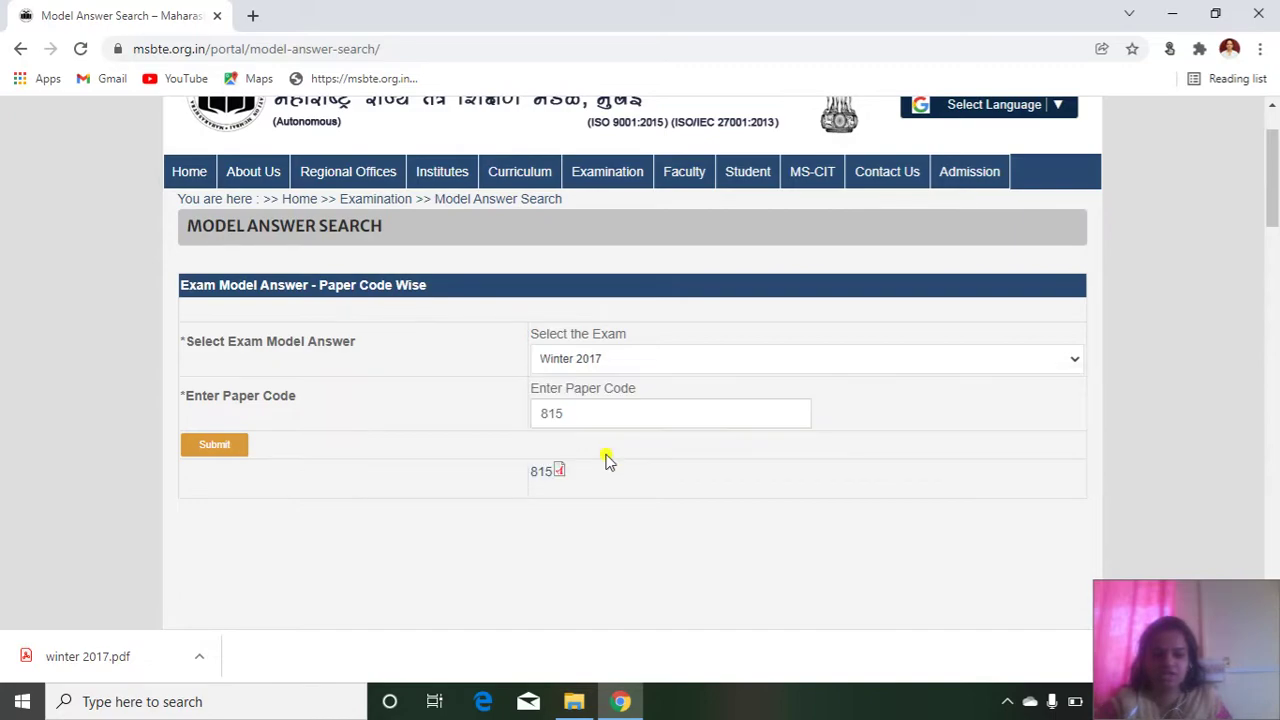
pyautogui.click(205, 445)
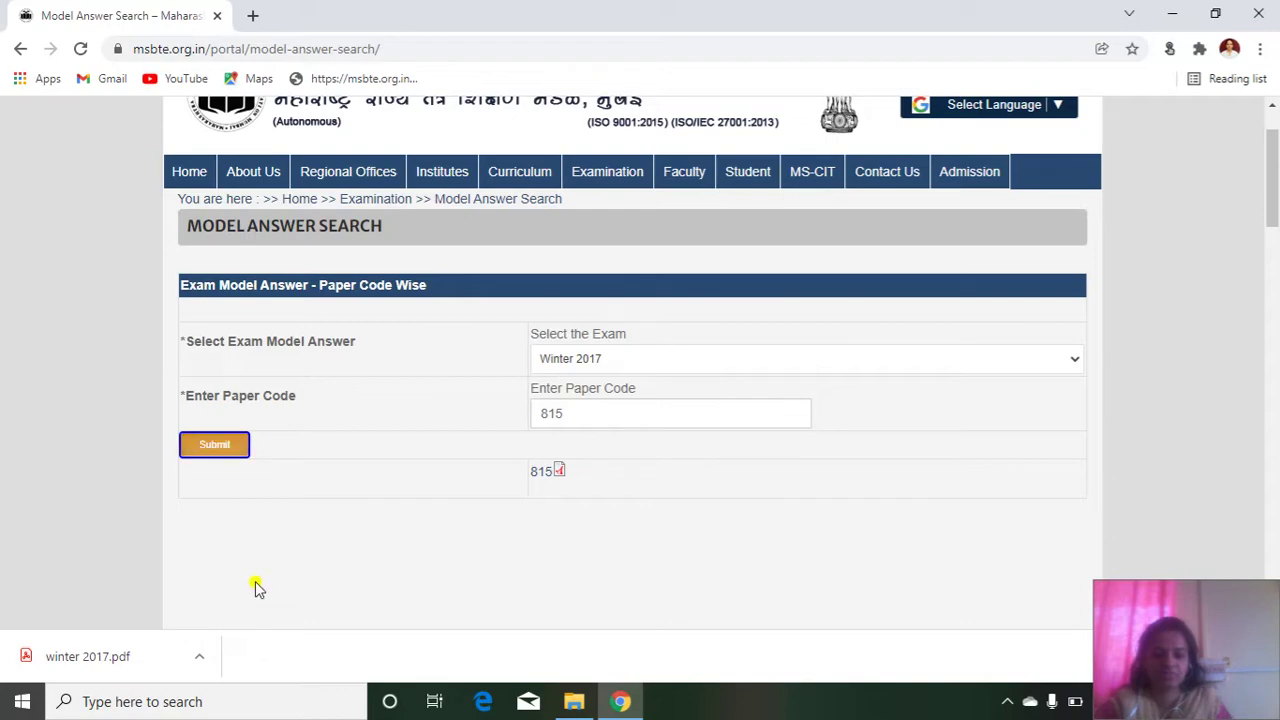
pyautogui.click(555, 468)
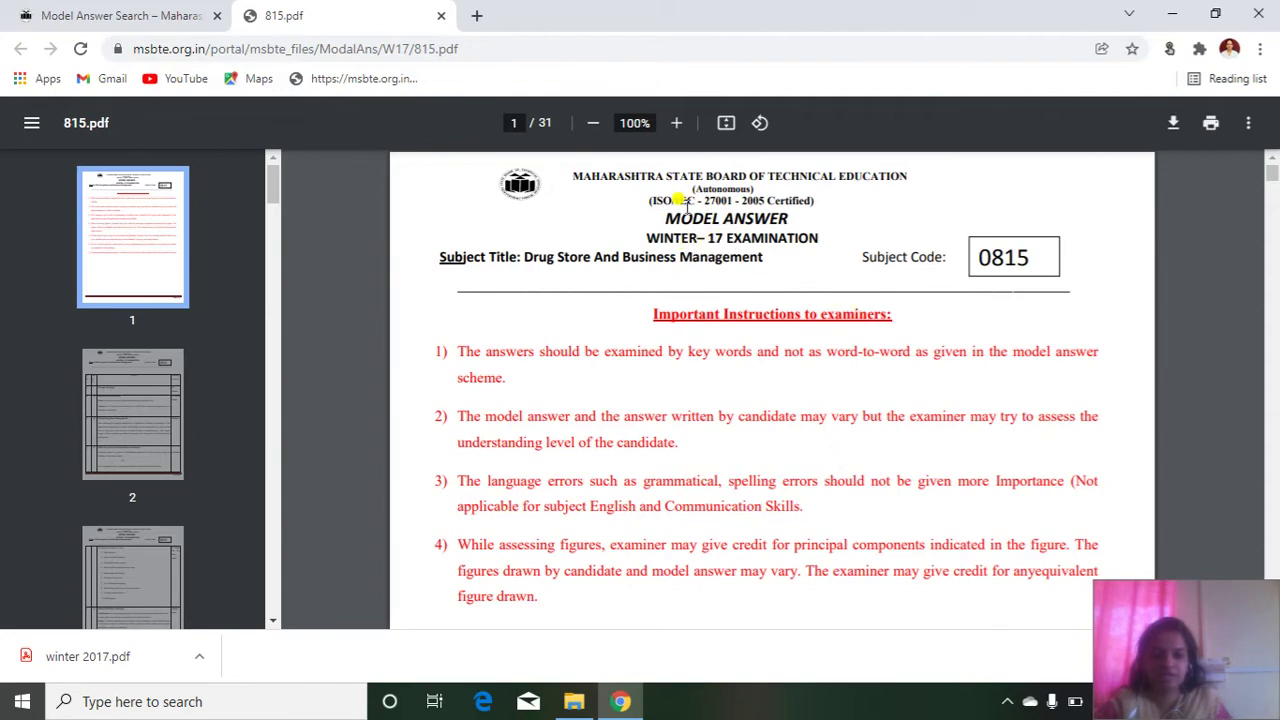
# Skim the first pages of the 31-page Winter 2017 model answer, then return to page 1
pyautogui.scroll(-10, 733, 350)
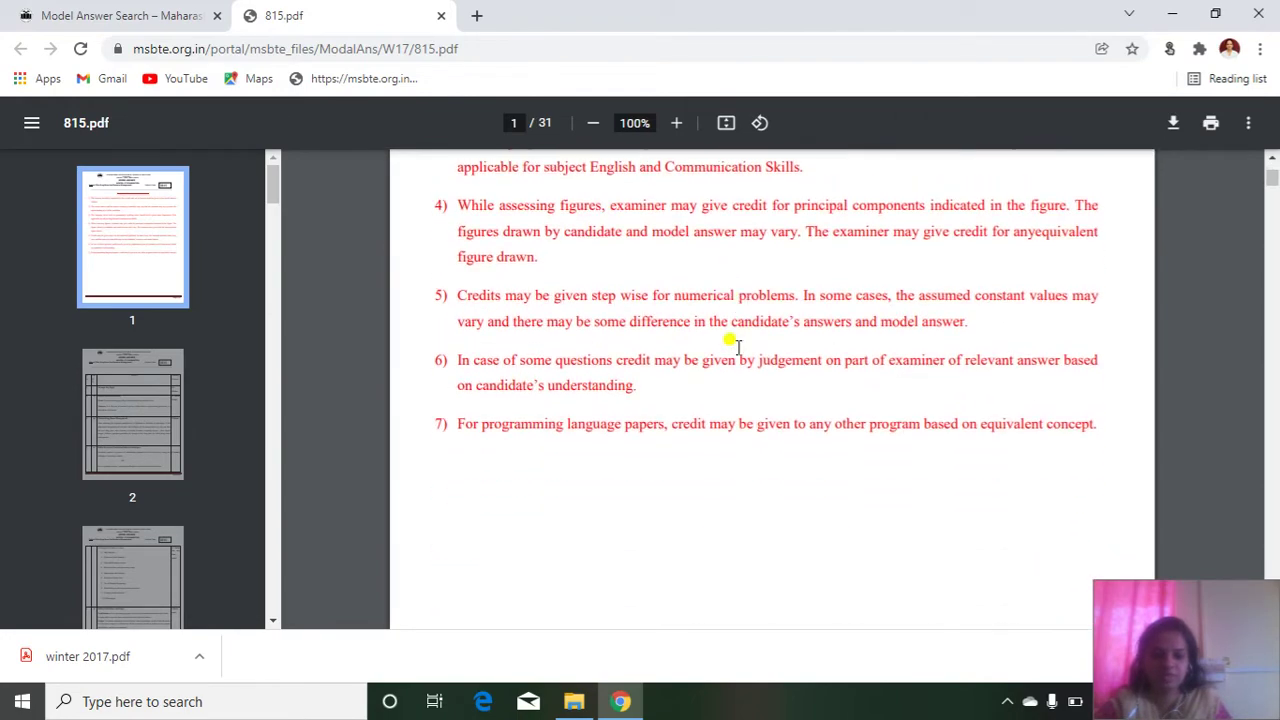
pyautogui.scroll(-3, 737, 370)
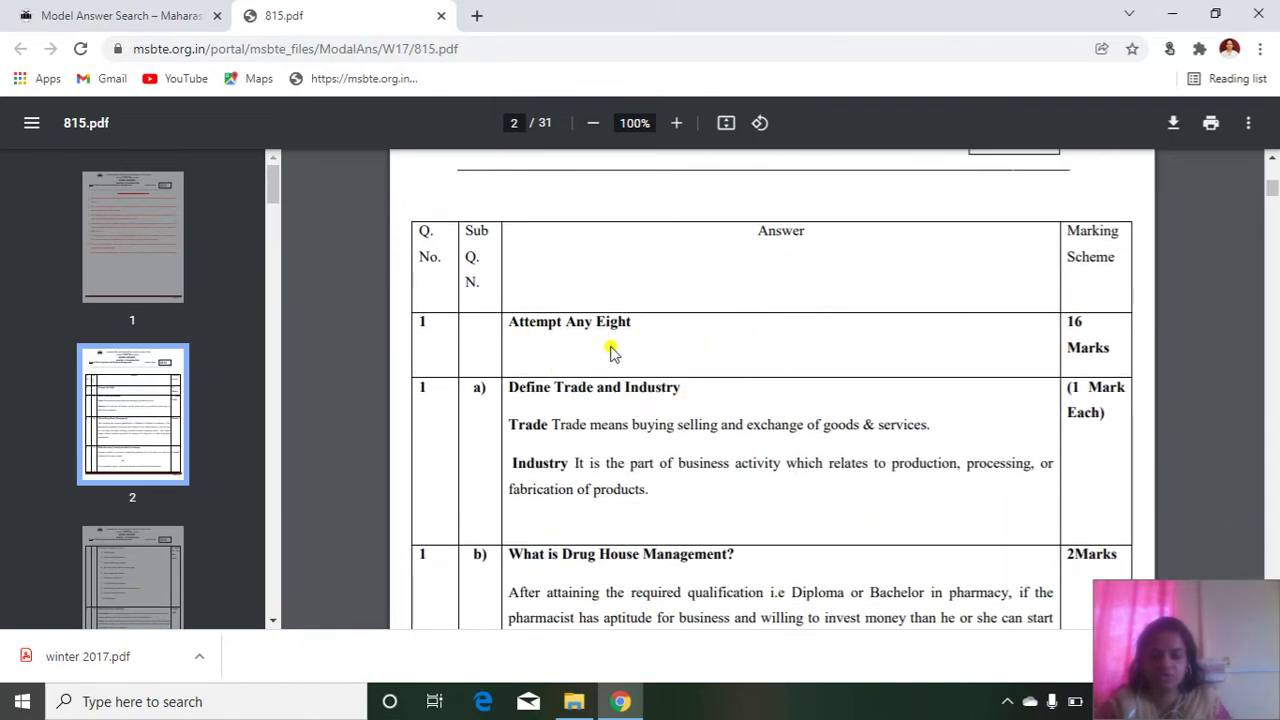
pyautogui.scroll(-13, 787, 396)
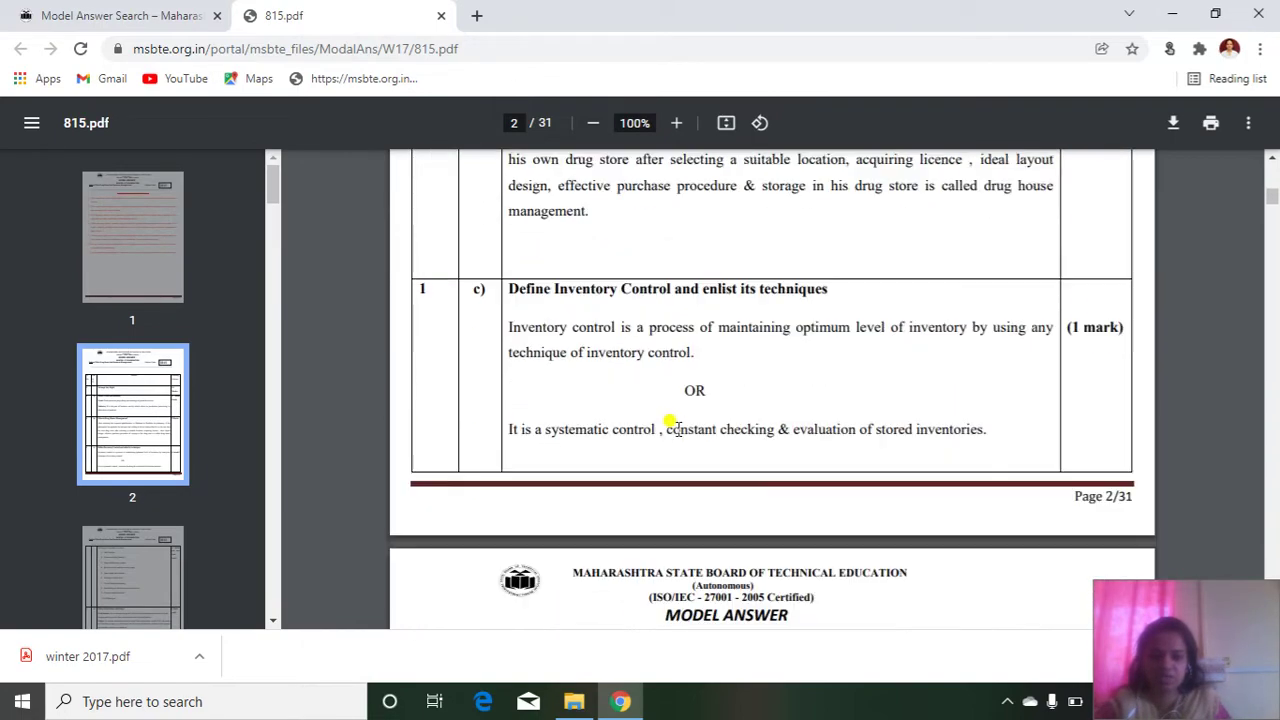
pyautogui.scroll(-14, 677, 425)
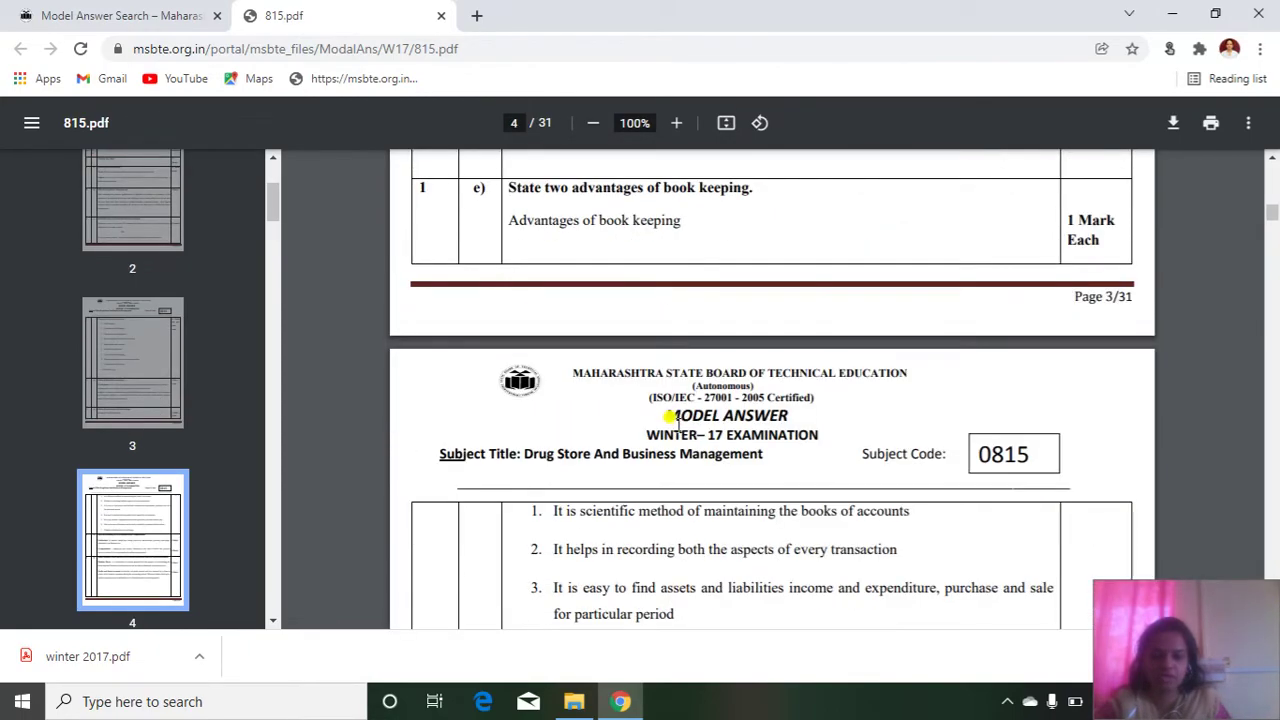
pyautogui.scroll(20, 677, 425)
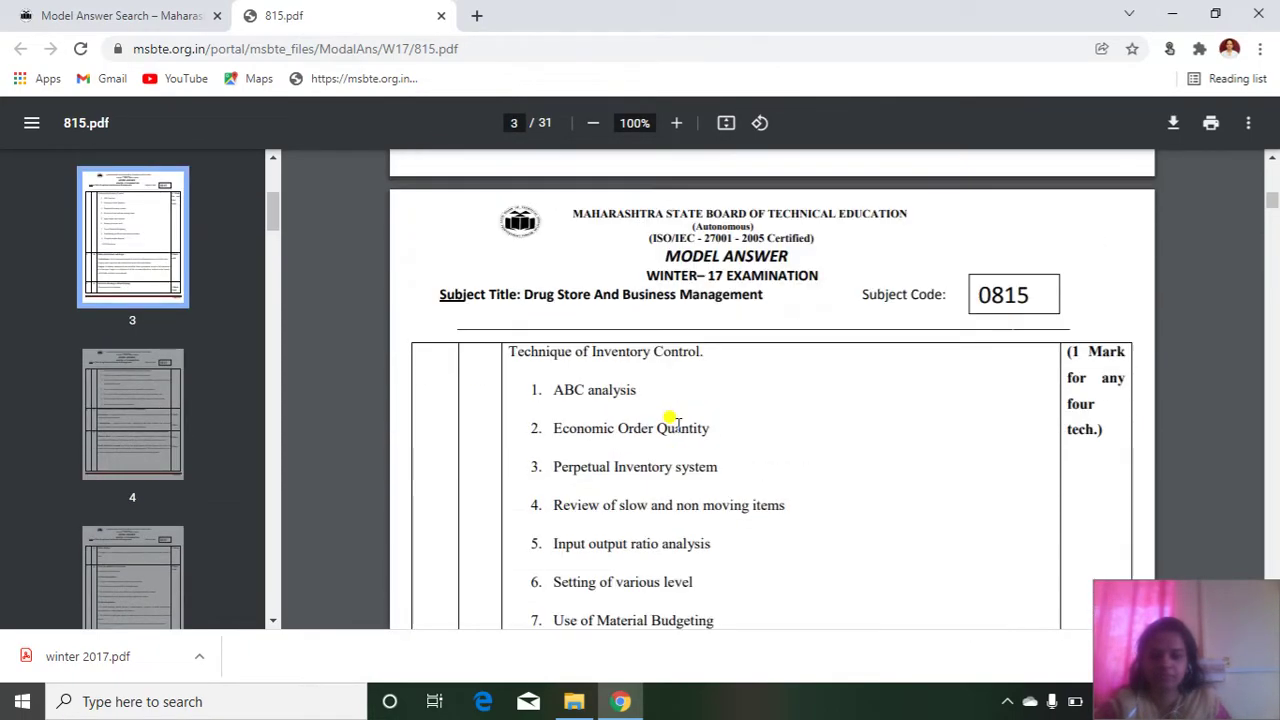
pyautogui.scroll(1, 677, 425)
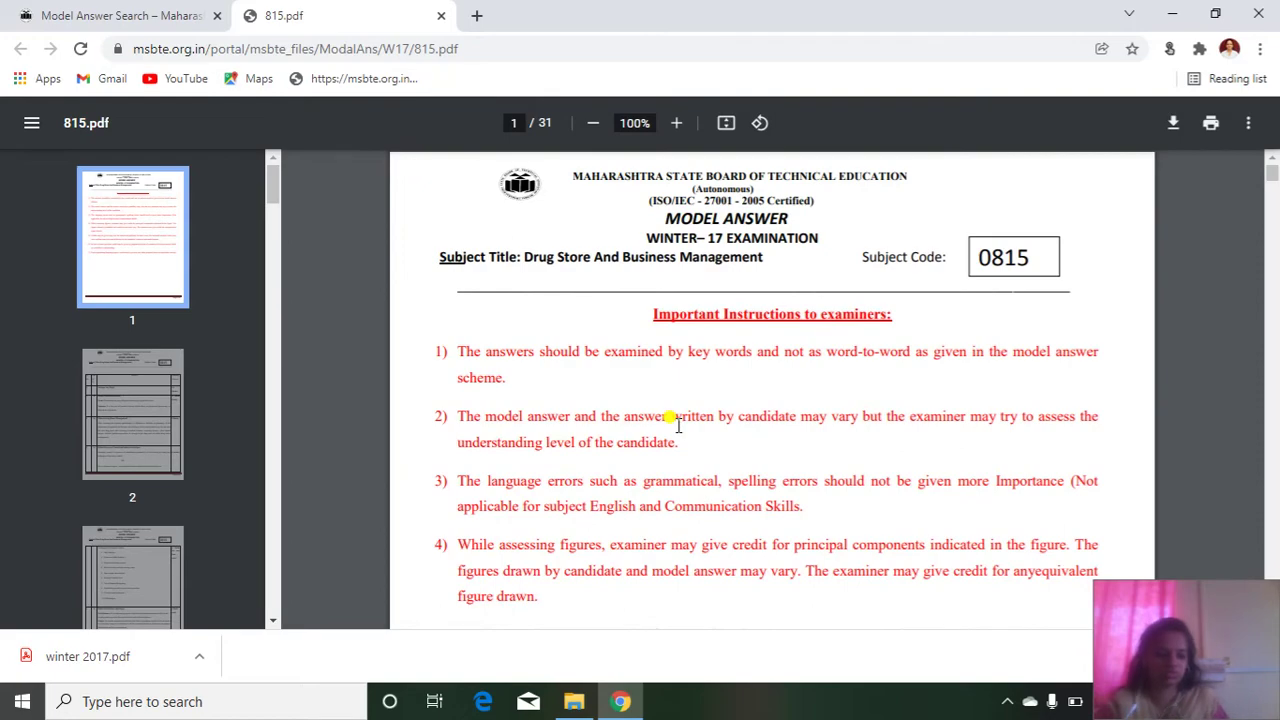